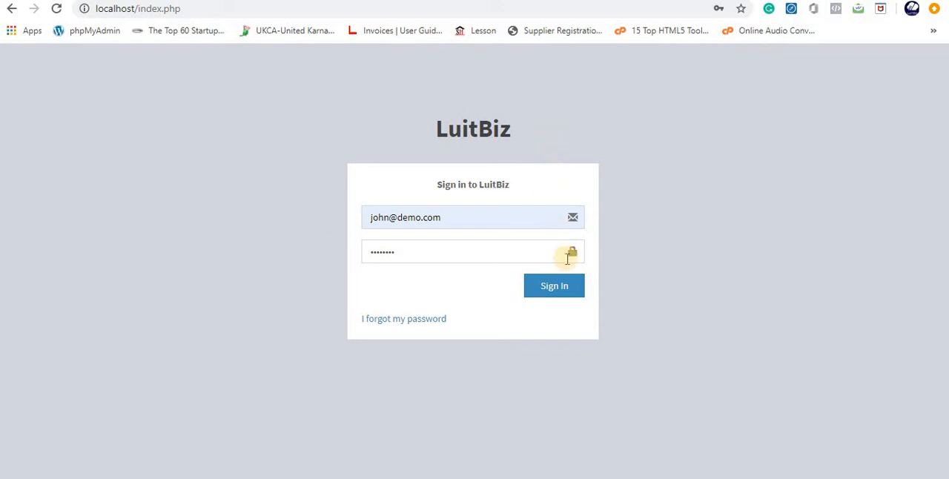
- Sign in to LuitBiz with the prefilled credentials and open the BPM admin dashboard
left_click(556, 290)
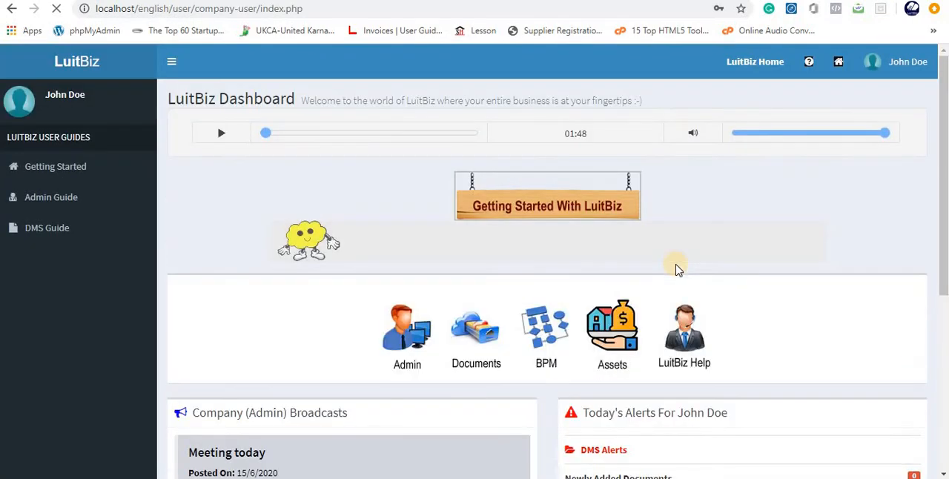
left_click(541, 334)
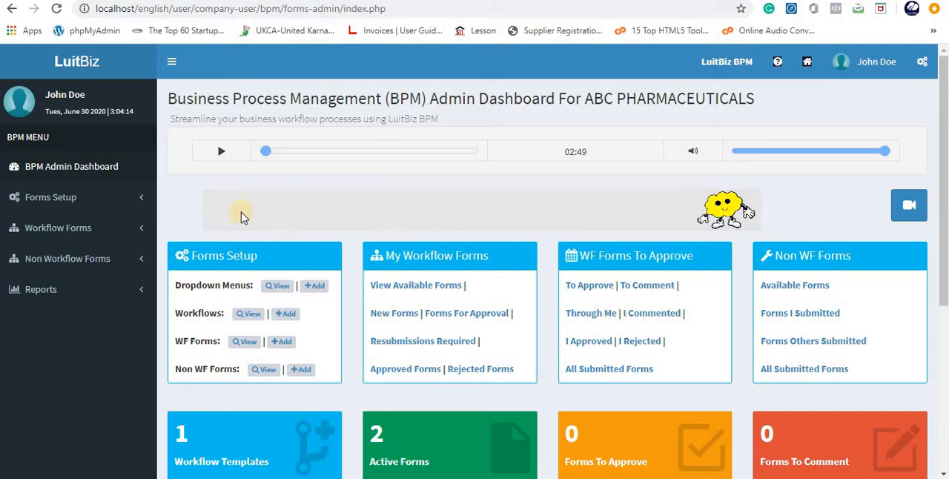
- View the list of form categories in the BPM forms setup
left_click(92, 211)
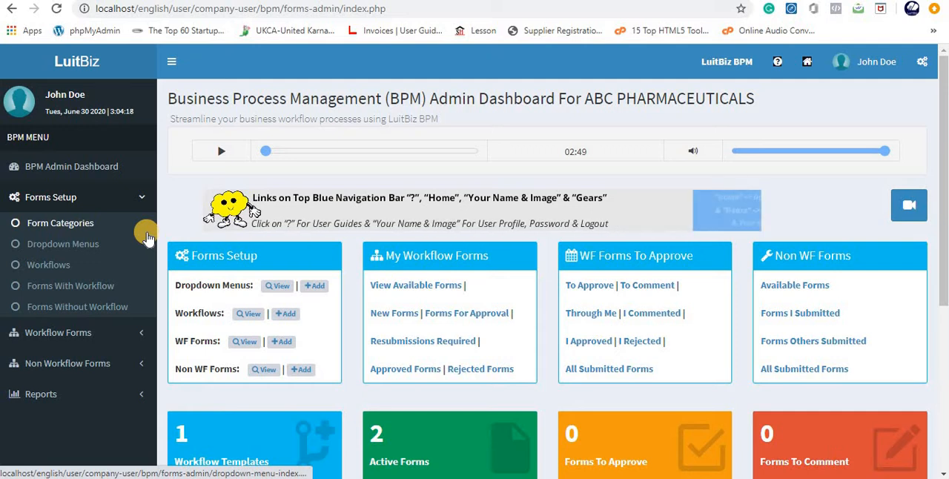
left_click(42, 228)
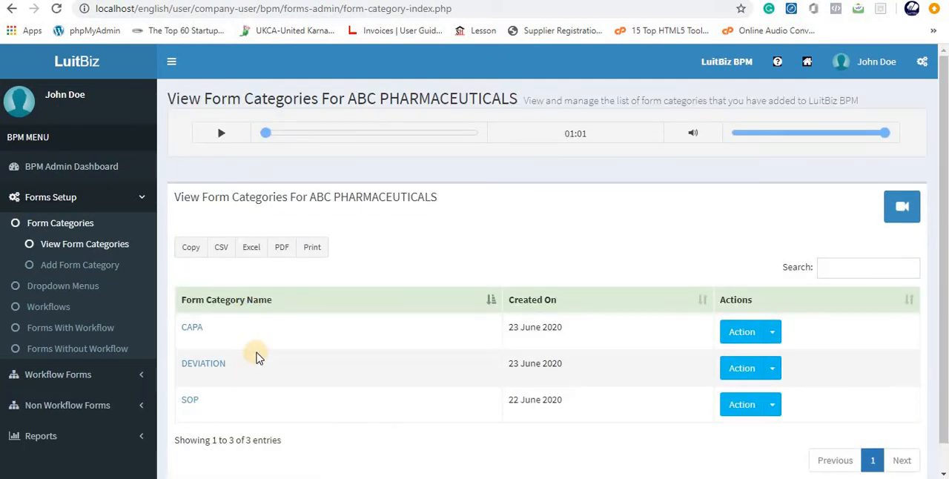
scroll(256, 356, "down", 1)
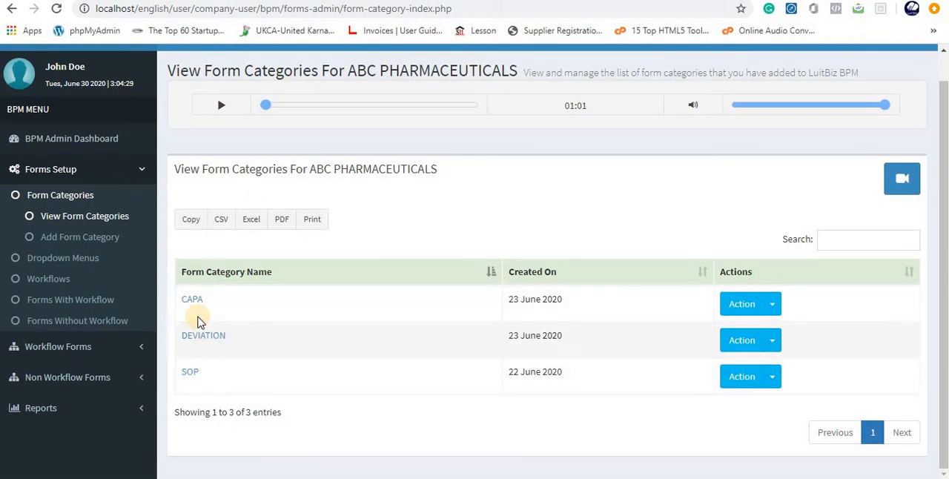
- View the dropdown menu templates and examine the option details of the DEPARTMENT template
left_click(50, 260)
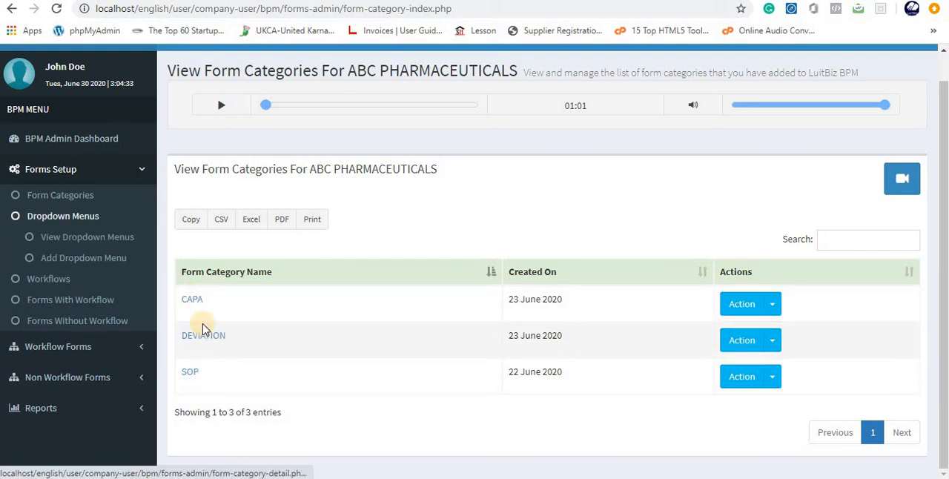
left_click(90, 249)
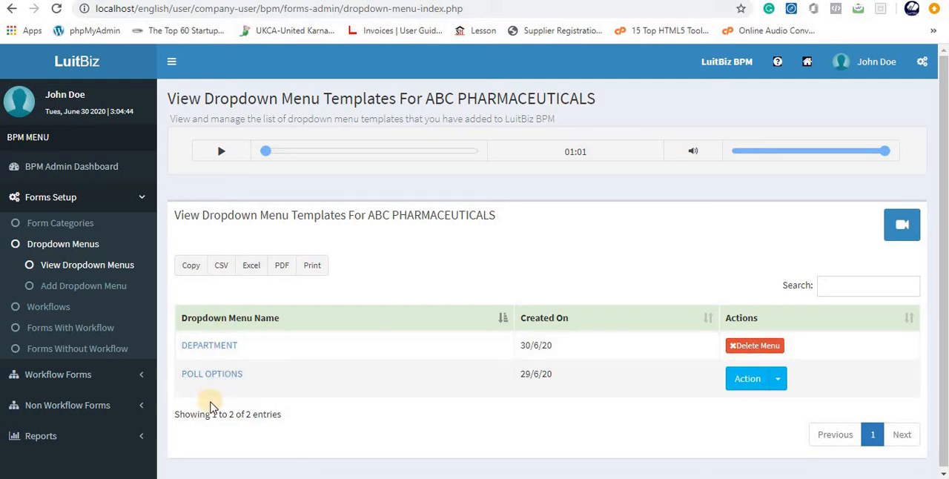
left_click(212, 344)
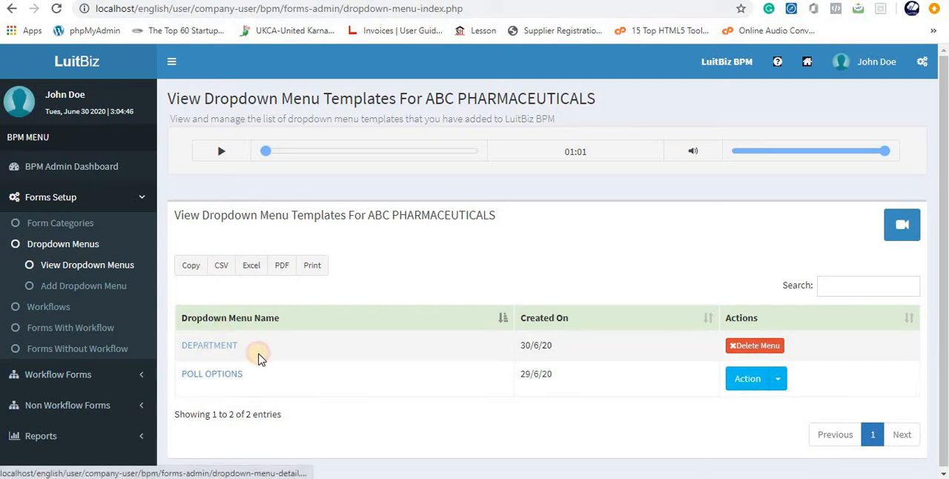
scroll(379, 345, "down", 2)
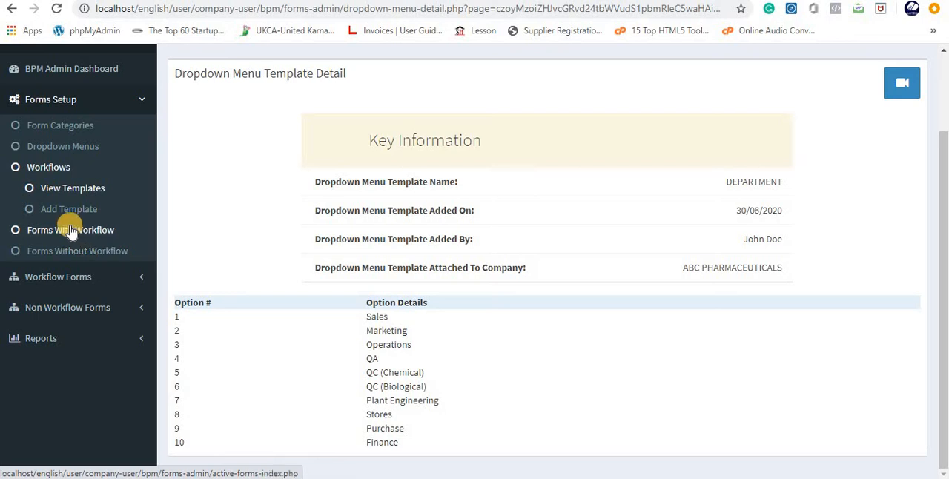
- Start adding a new workflow template in the BPM forms setup
left_click(71, 232)
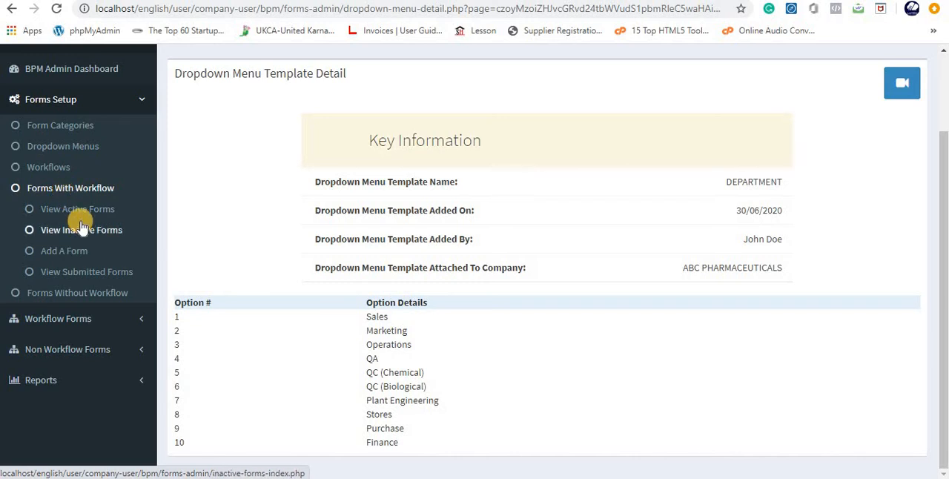
left_click(47, 166)
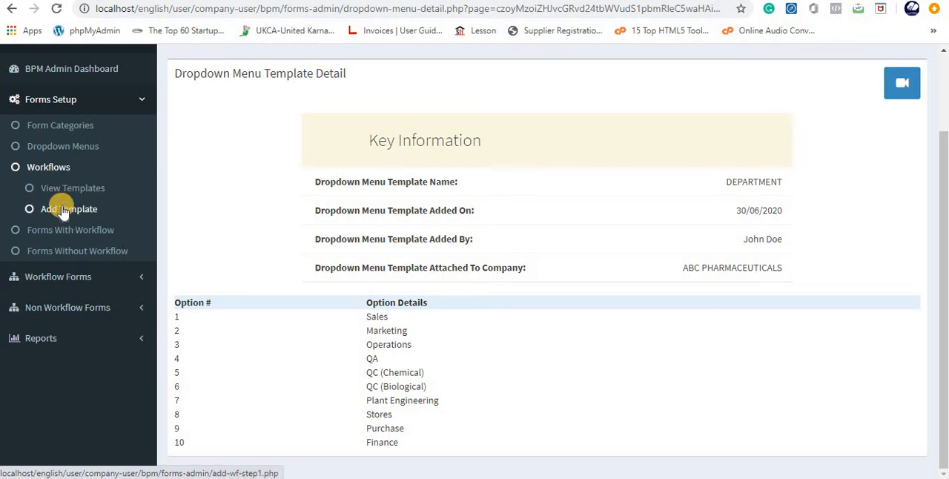
left_click(63, 210)
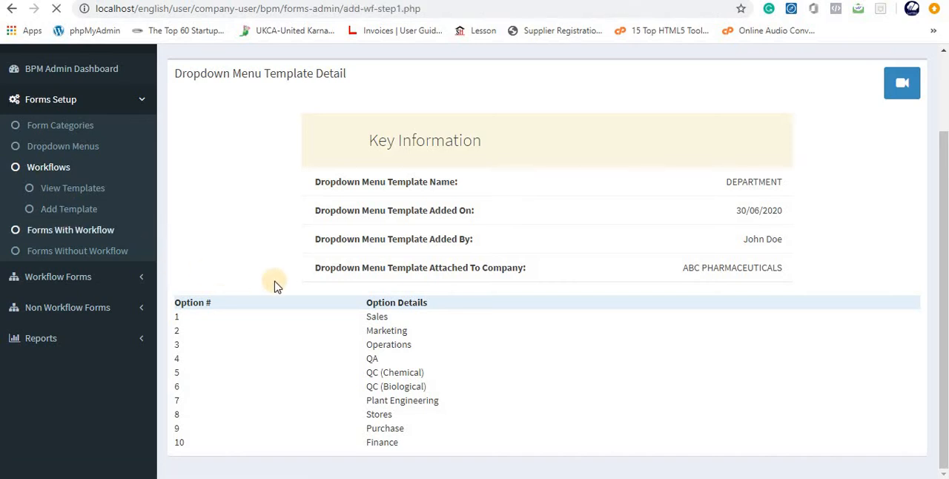
scroll(504, 354, "down", 2)
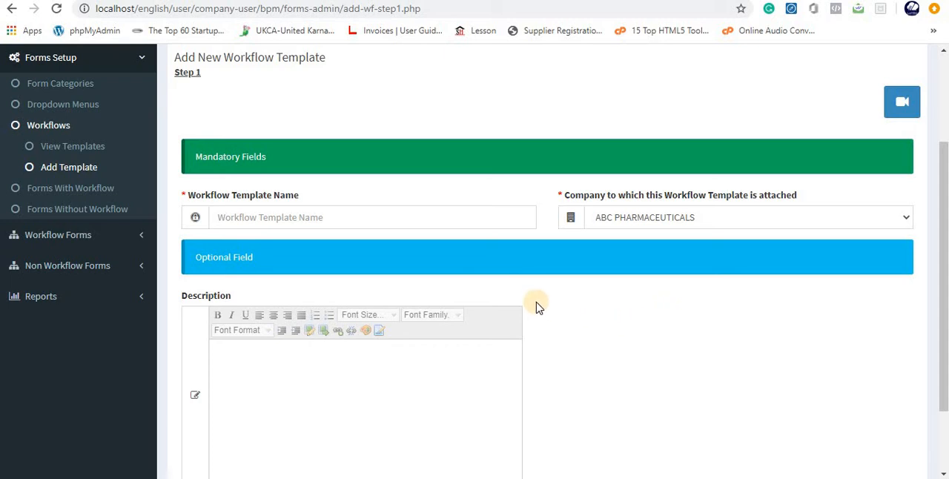
- Name the workflow template "SOP approval for Equipment Qualification" and continue to the workflow step definition
left_click(227, 218)
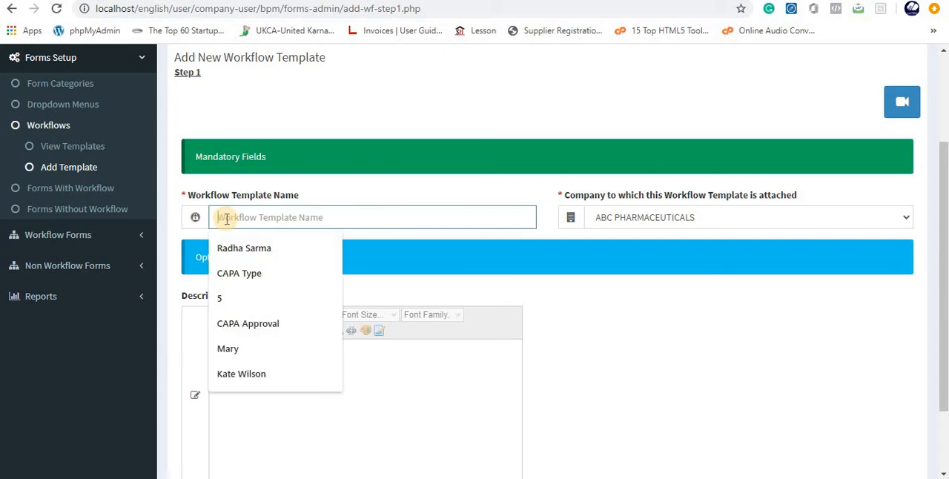
type("SOP appr")
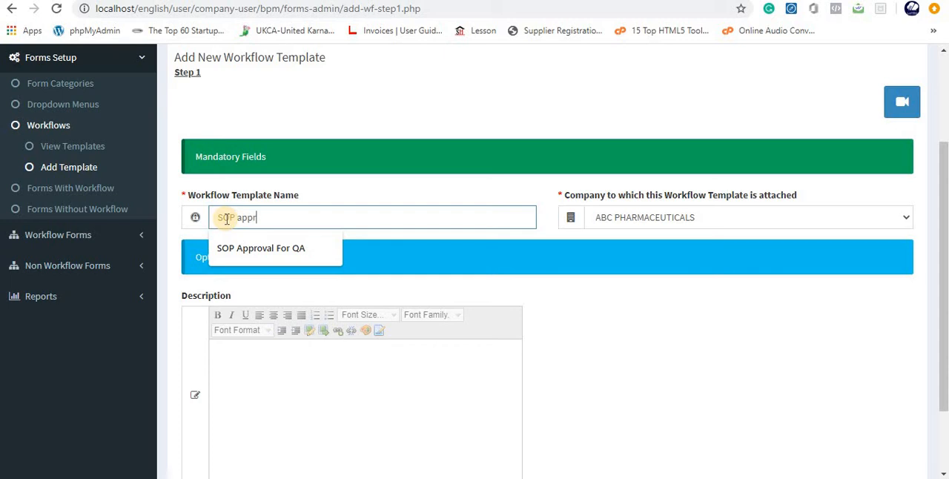
type("oval for E")
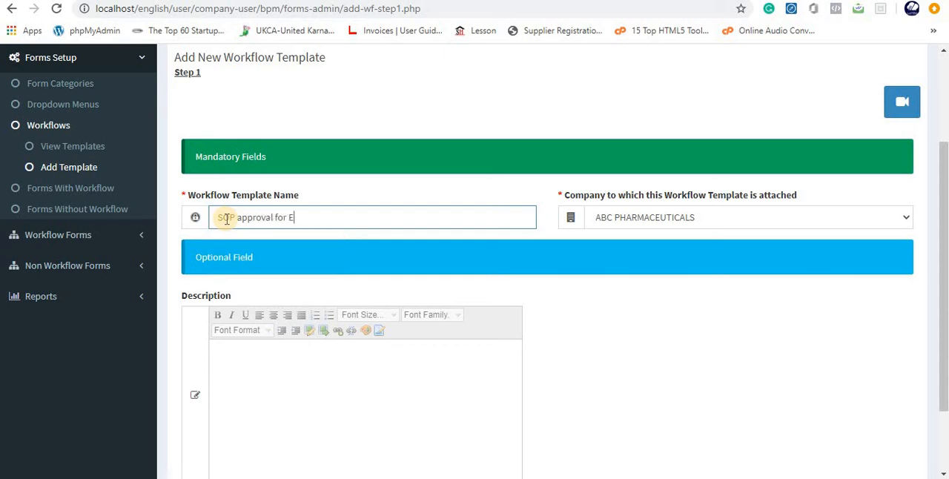
type("quipment Qualifi")
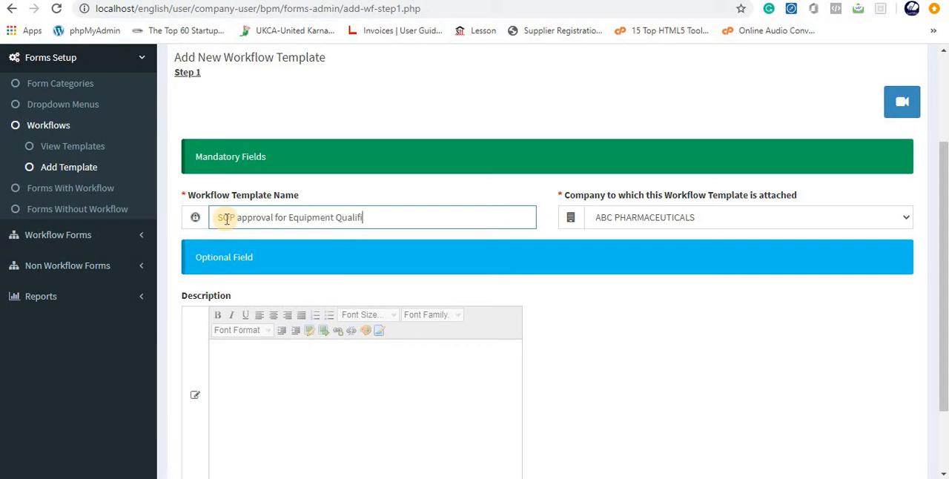
type("cation")
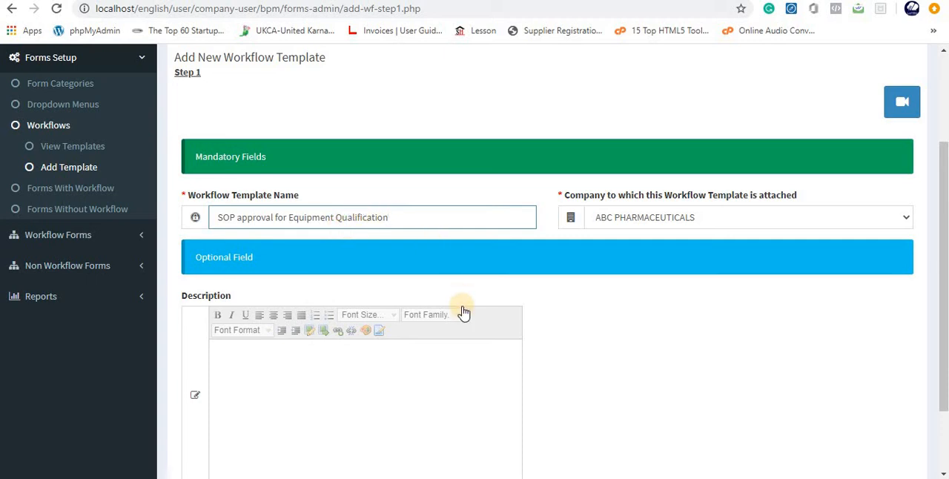
scroll(462, 306, "down", 1)
scroll(463, 306, "down", 1)
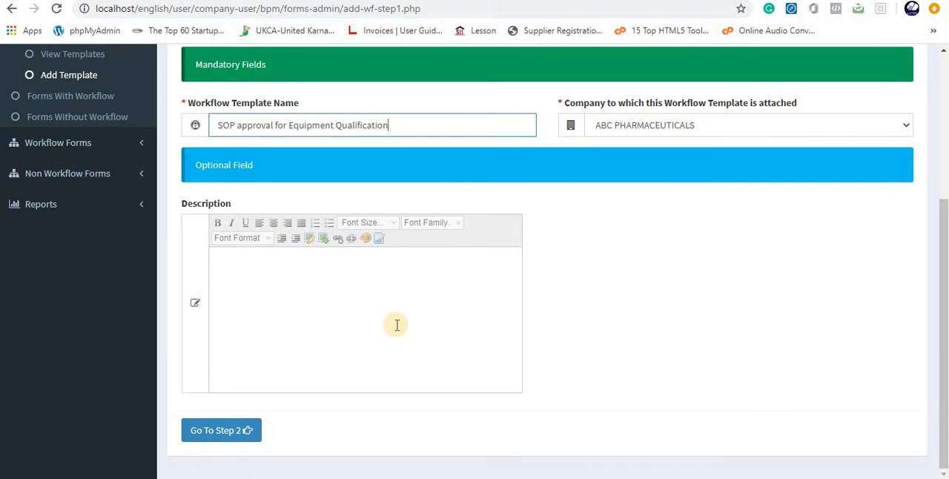
left_click(219, 434)
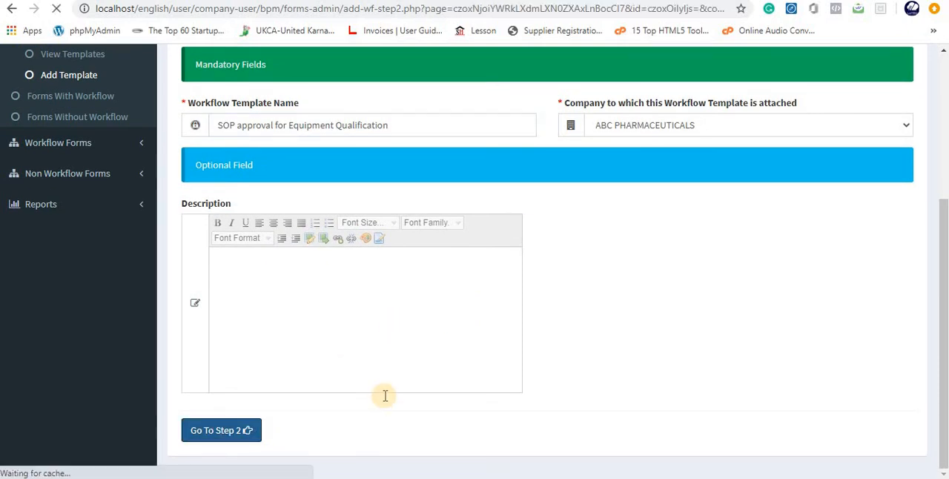
- Name the first workflow step "Approval by Asst Manager QA" and allow its Accept, Reject and Resubmit actions
scroll(381, 394, "down", 5)
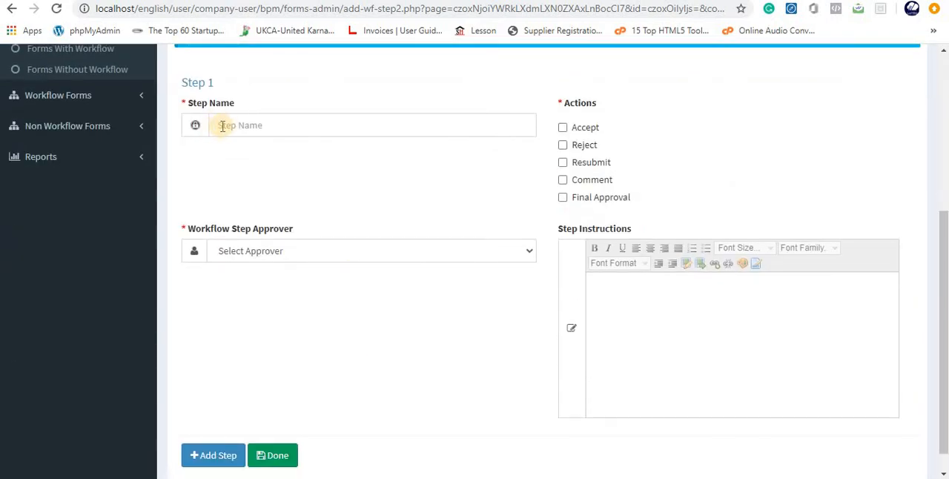
left_click(225, 126)
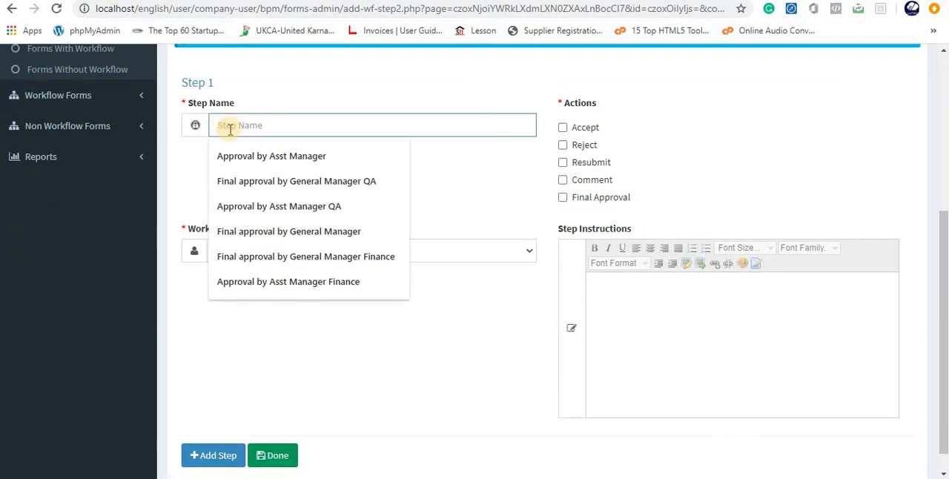
left_click(262, 207)
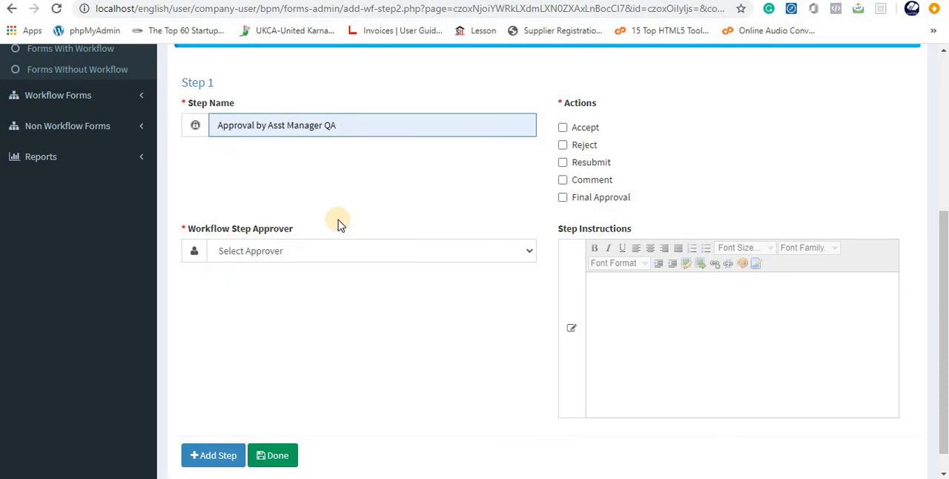
left_click(563, 128)
left_click(563, 144)
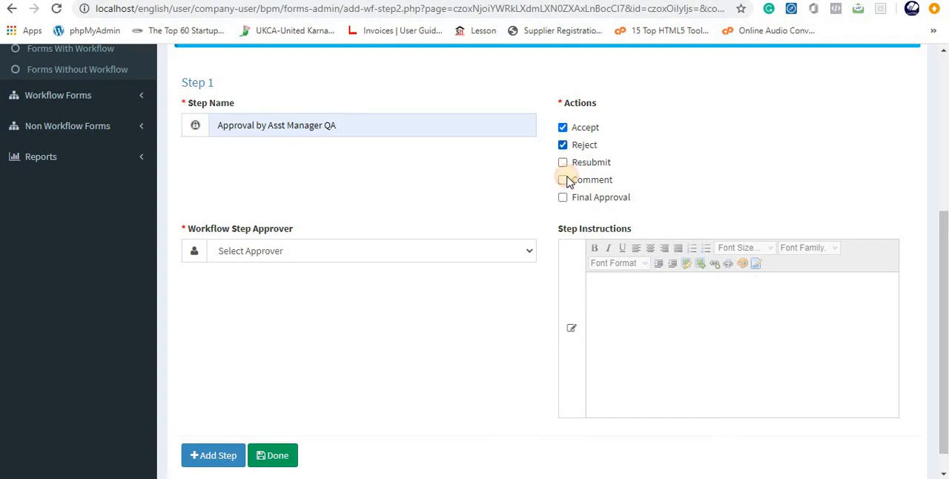
left_click(563, 163)
- Assign the second listed person as approver of the first step and add the step to the workflow
left_click(287, 254)
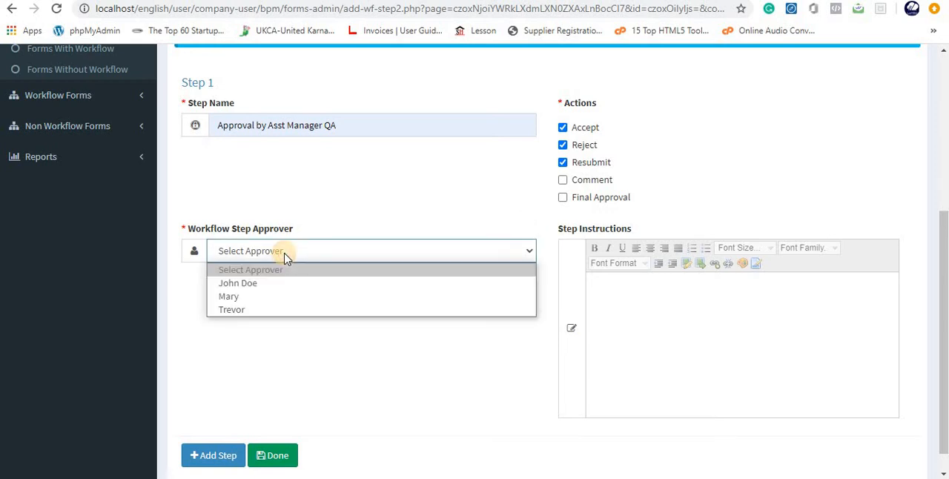
left_click(244, 298)
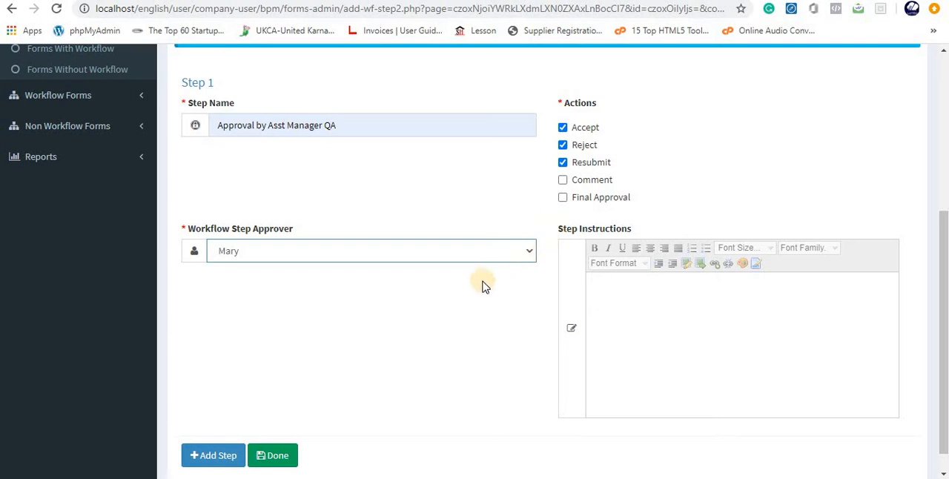
left_click(210, 457)
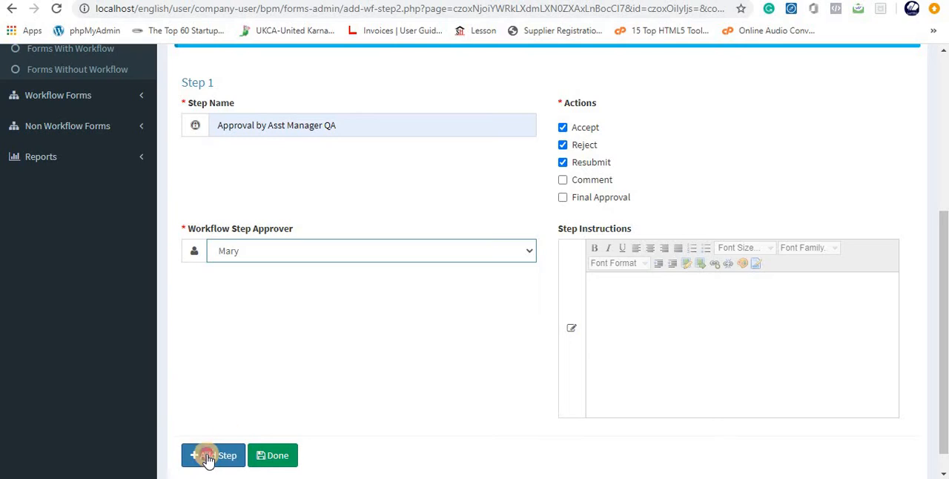
- Name the second workflow step "Authorization by QA Head"
scroll(229, 279, "down", 2)
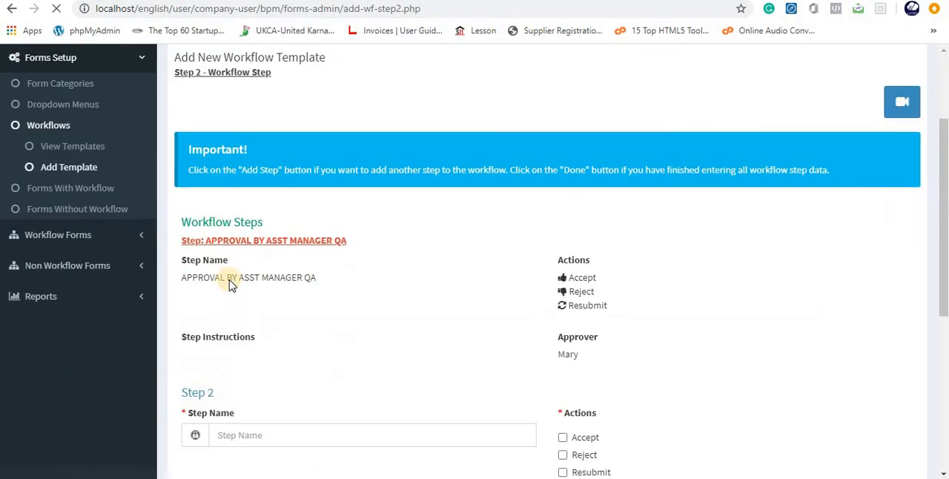
scroll(272, 301, "down", 3)
left_click(235, 225)
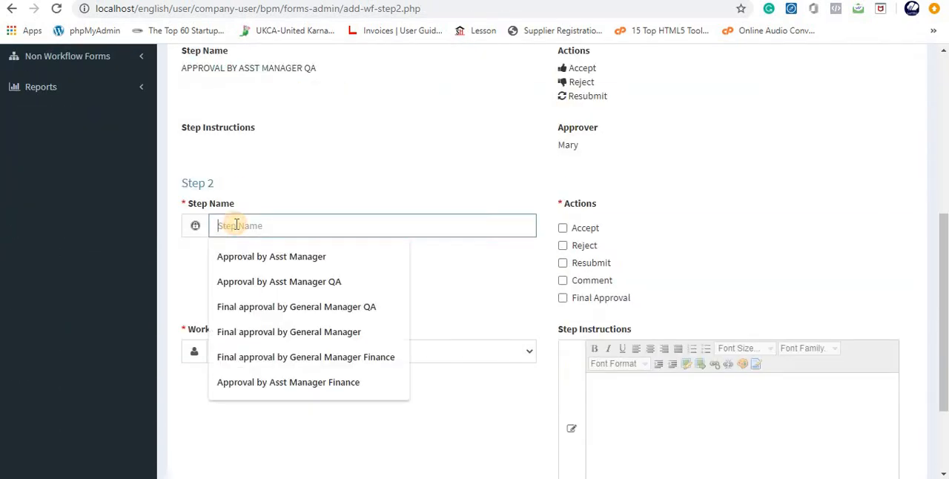
type("Au")
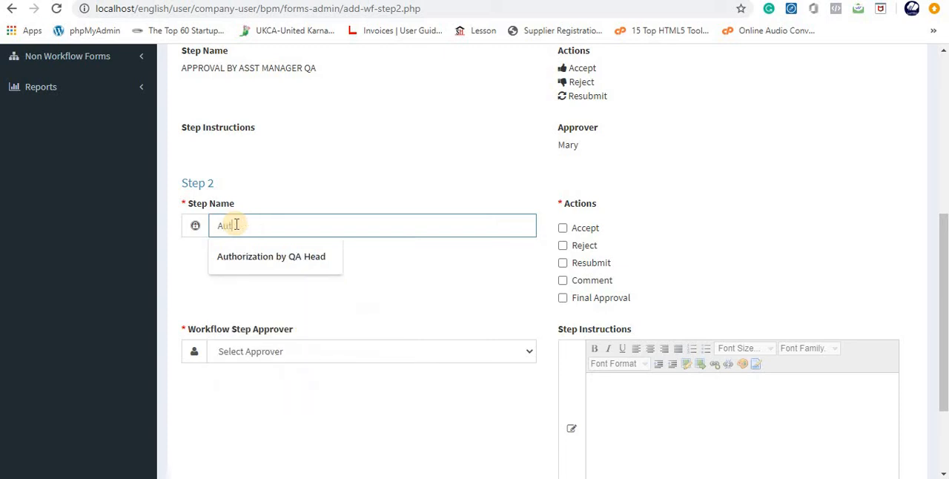
type("t")
left_click(263, 256)
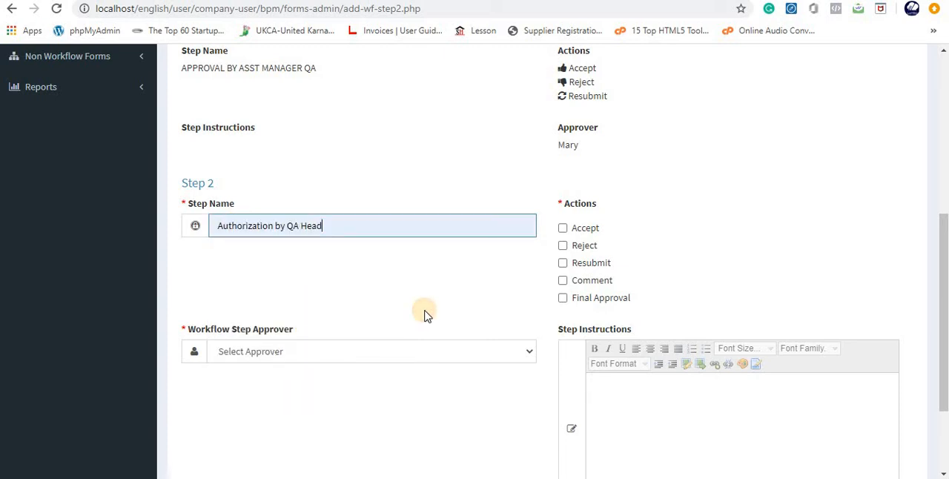
- Allow the Accept, Reject, Resubmit, Comment and Final Approval actions for the second workflow step
left_click(563, 228)
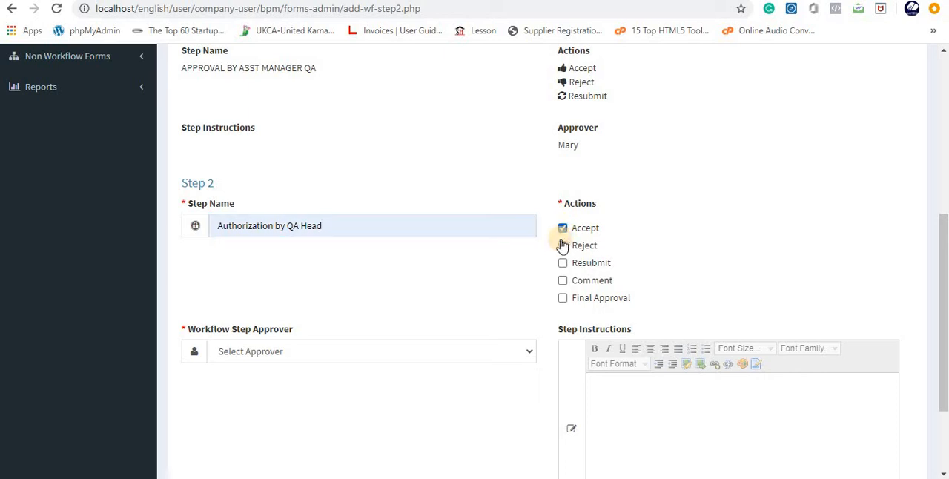
left_click(562, 247)
left_click(563, 263)
left_click(562, 282)
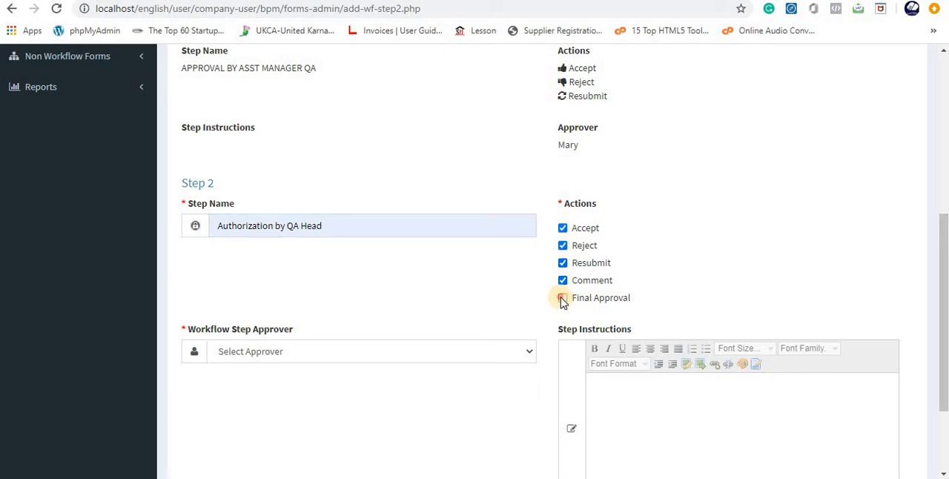
left_click(563, 299)
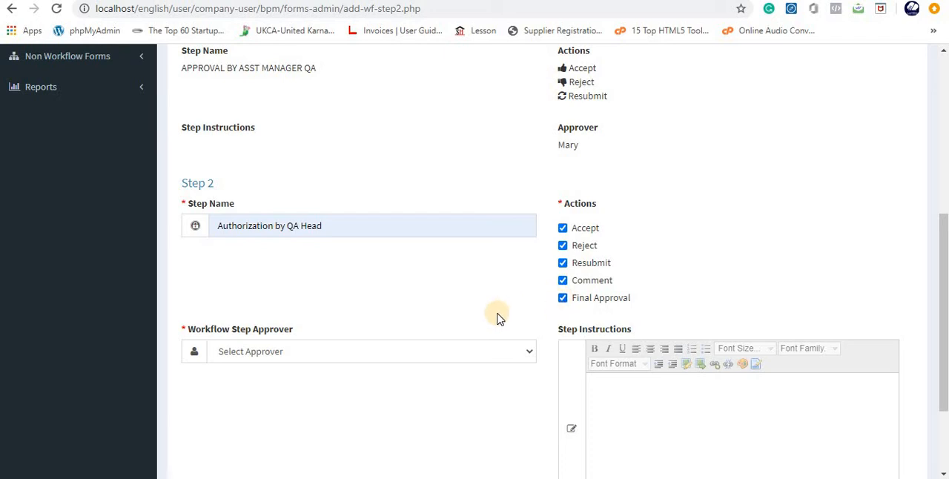
scroll(385, 289, "down", 2)
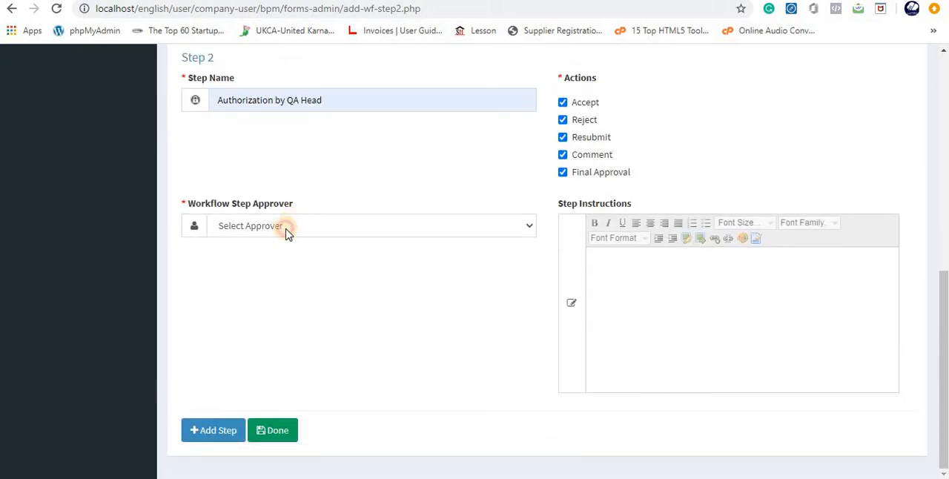
- Assign the signed-in user as approver of the second workflow step and finish the workflow template
left_click(286, 226)
left_click(260, 260)
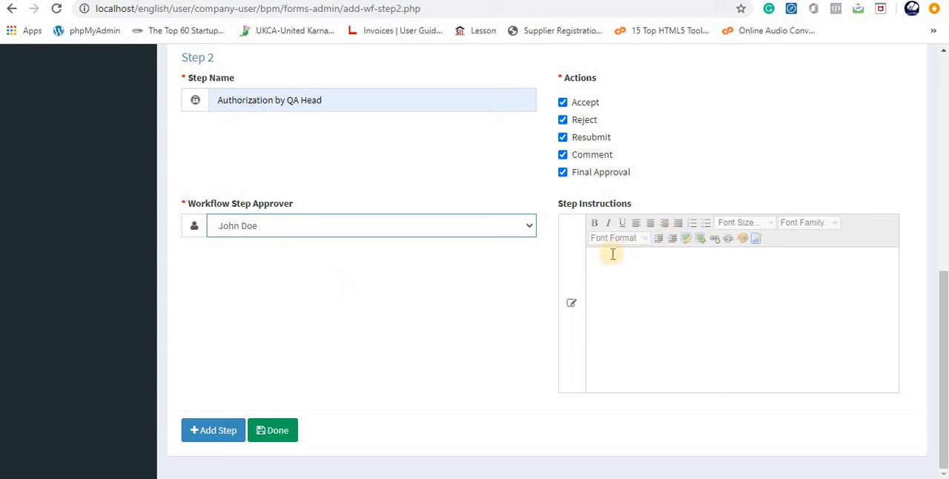
left_click(266, 434)
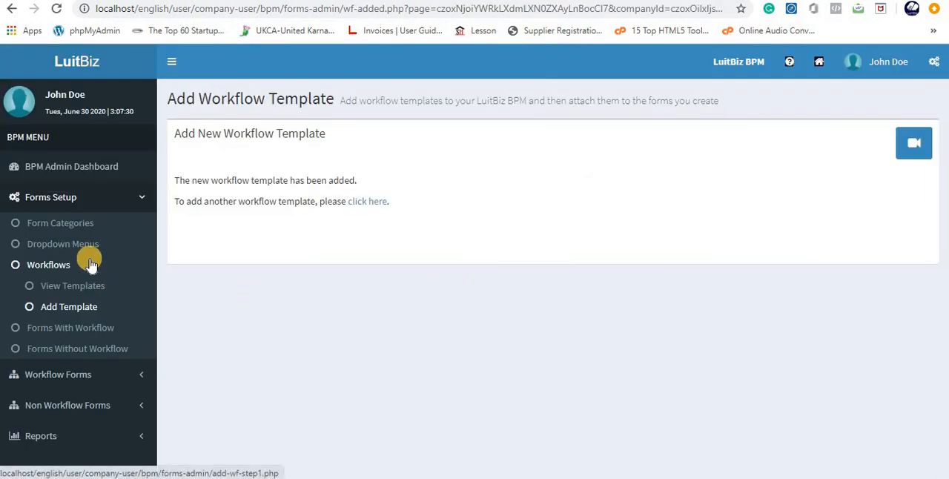
- Publish the "SOP APPROVAL FOR EQUIPMENT QUALIFICATION" workflow template from the list of workflow templates
left_click(79, 286)
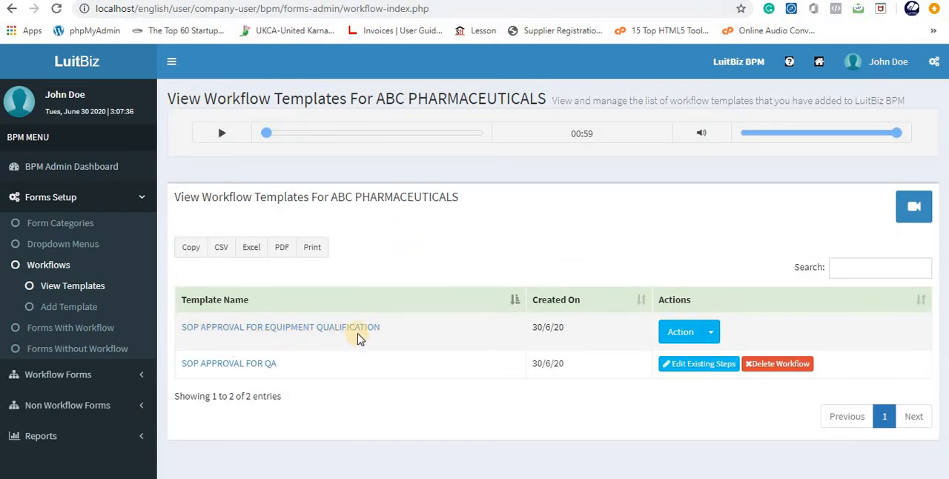
left_click(702, 341)
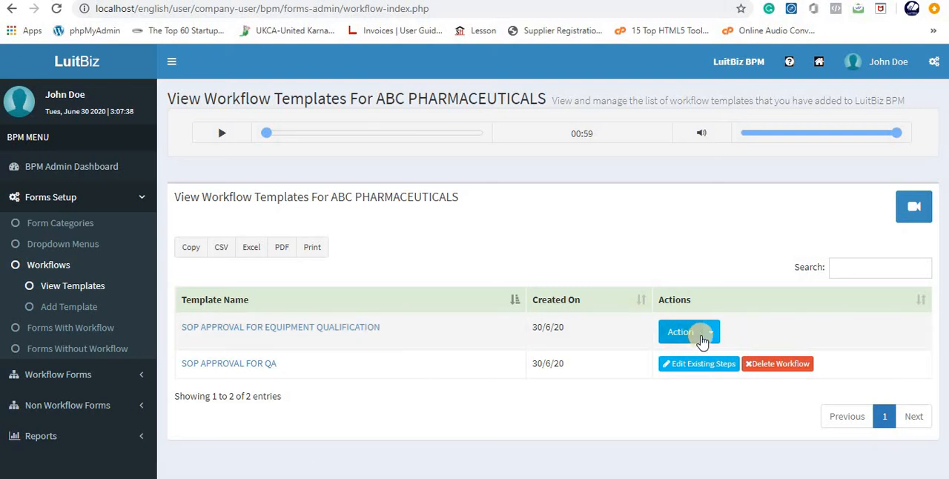
left_click(707, 332)
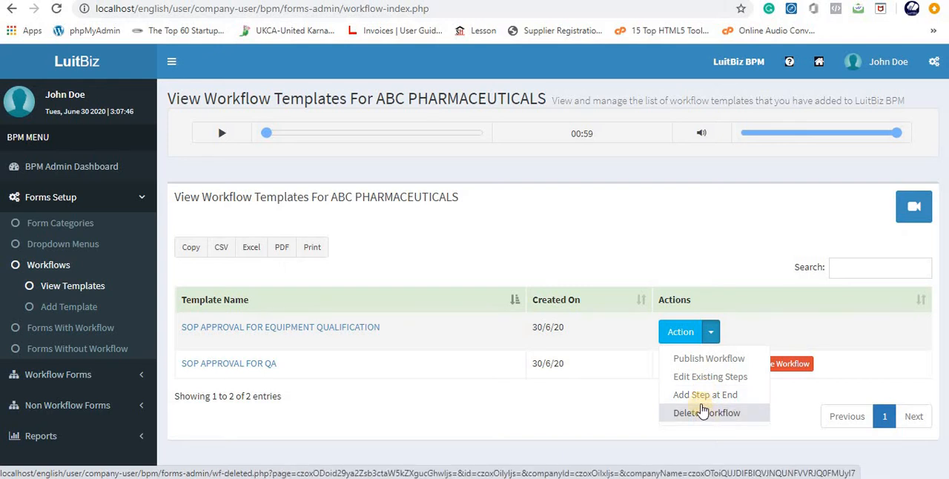
left_click(691, 361)
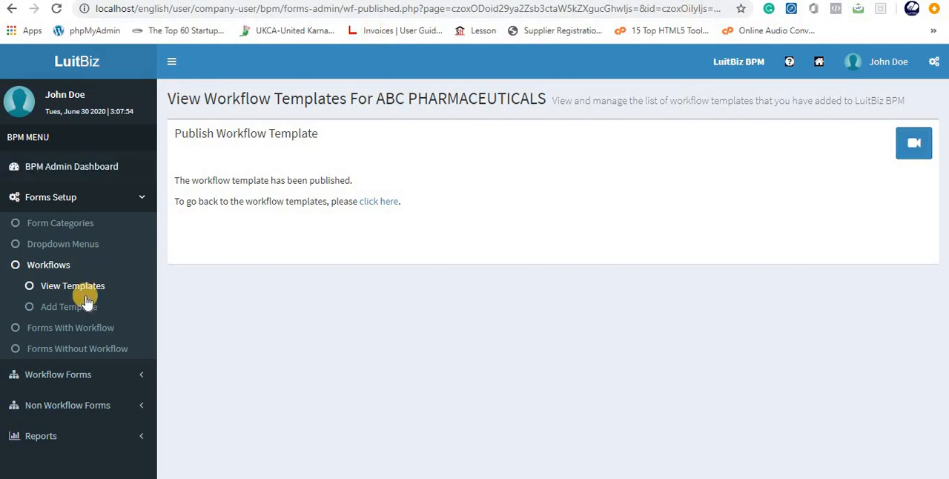
- Start a new custom form with workflow and name it "SOP For Equipment Qualification"
left_click(74, 333)
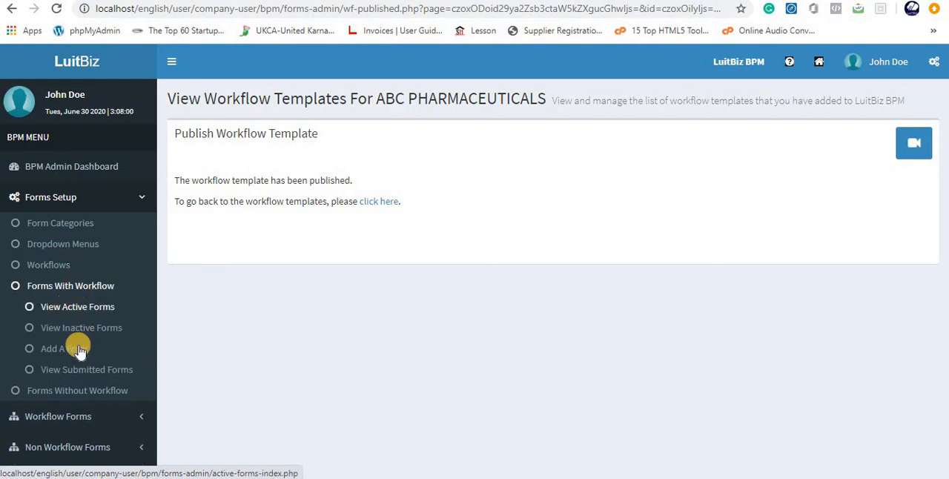
left_click(63, 350)
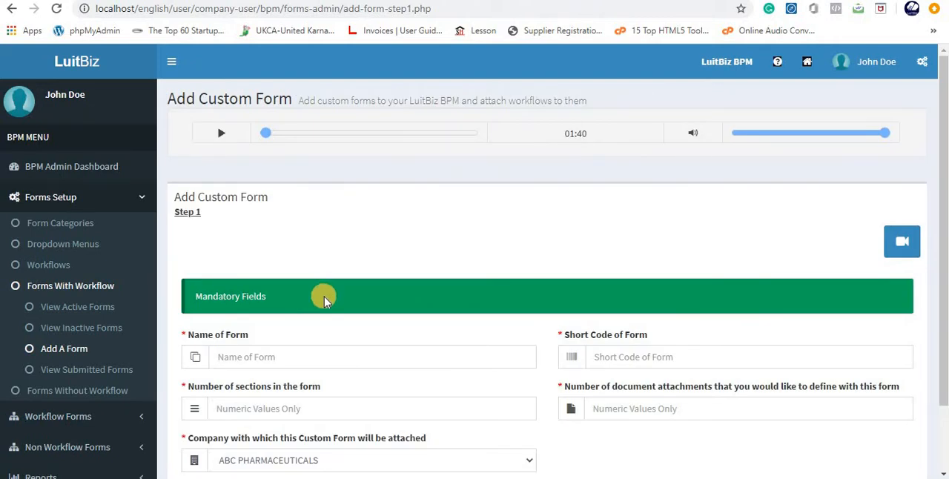
scroll(324, 300, "down", 1)
left_click(230, 278)
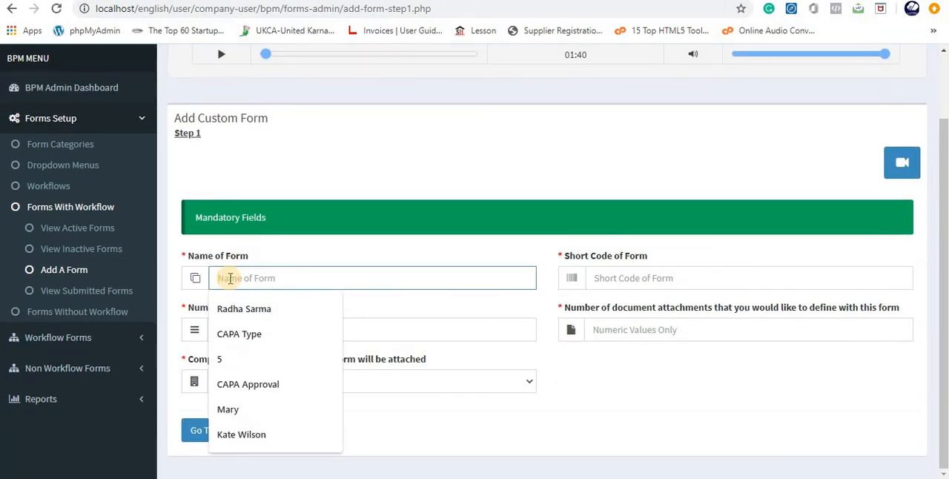
type("SOP")
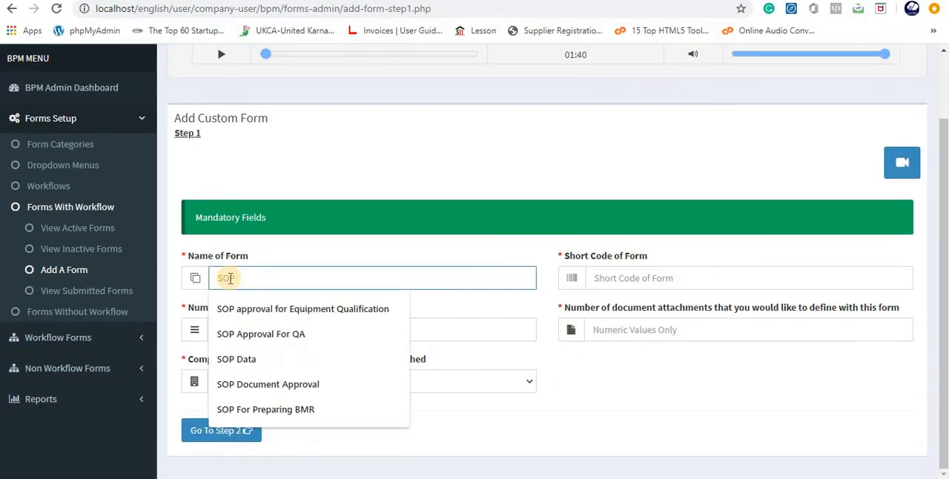
type(" For Equipment Qualification")
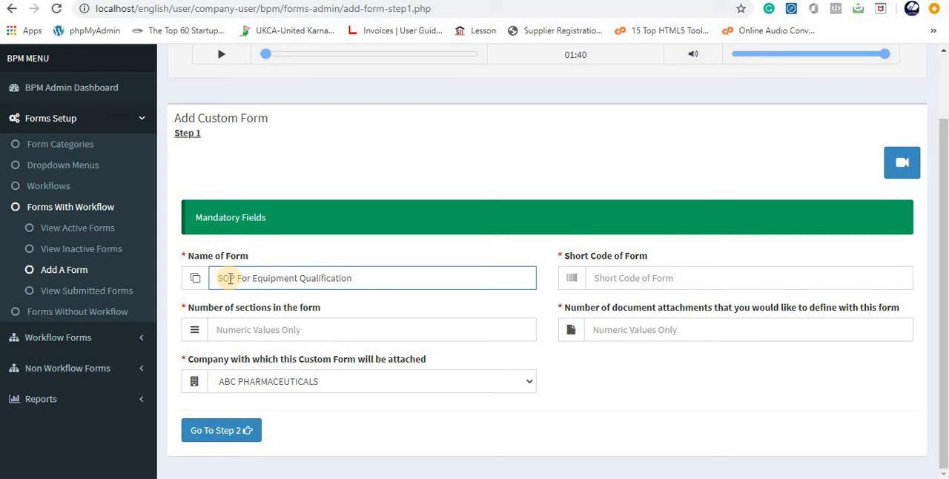
- Enter SOPEQ as the short code of the new form
left_click(600, 280)
type("SOP")
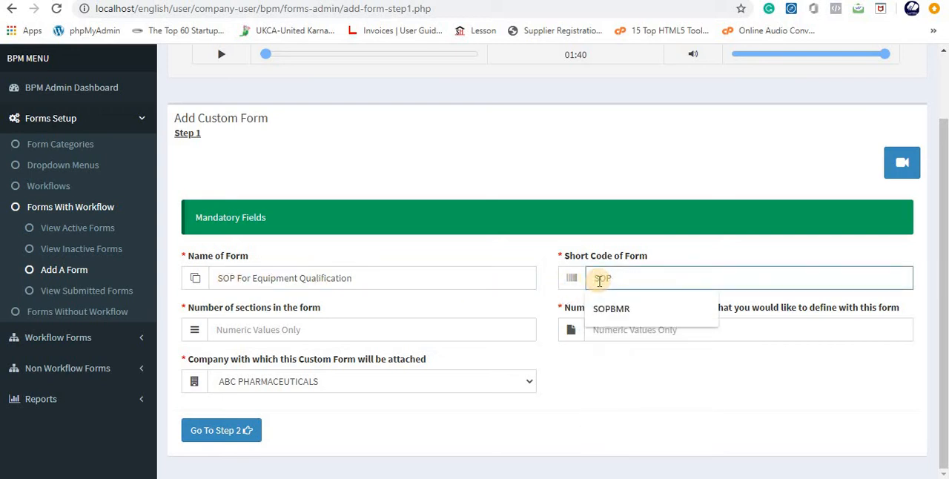
type("E")
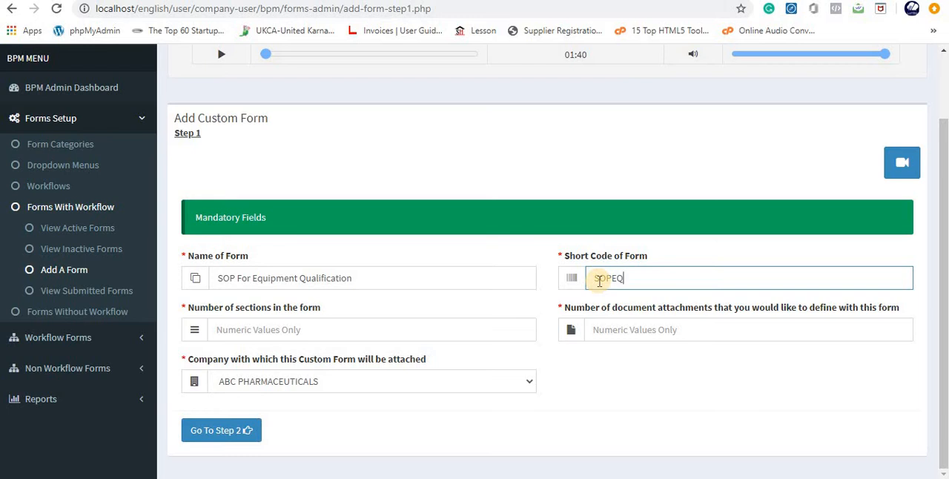
type("Q")
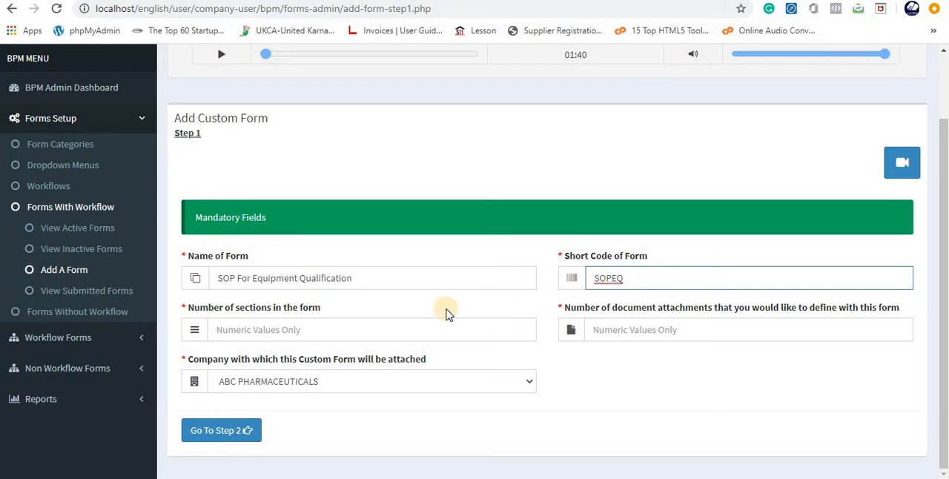
- Define 2 sections and 0 document attachments for the form and proceed to its section setup
left_click(251, 329)
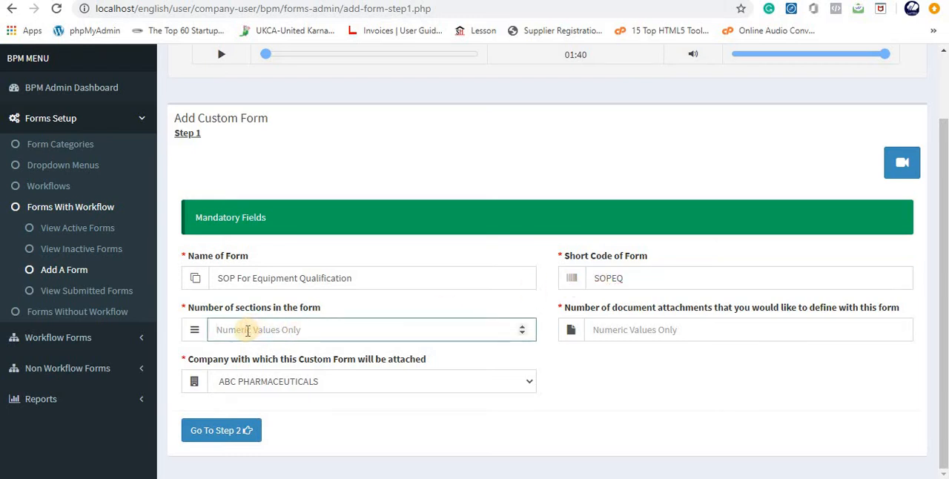
type("2")
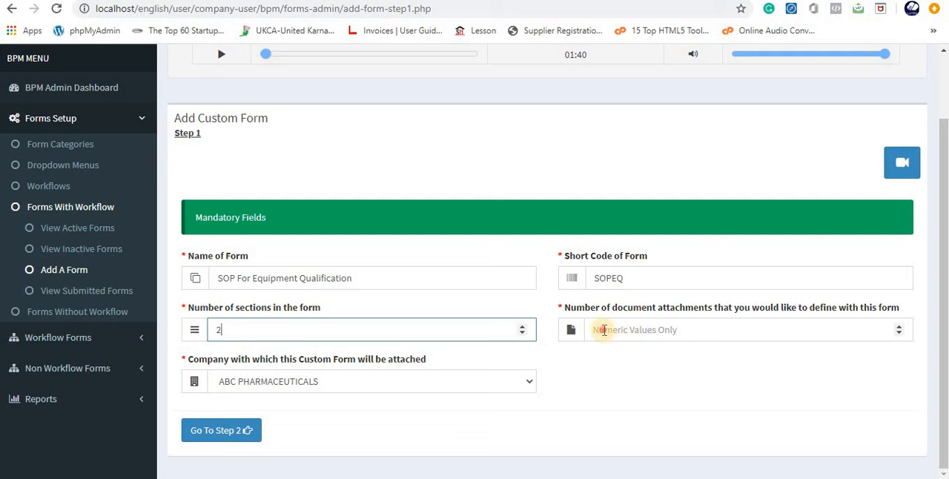
left_click(601, 330)
type("0")
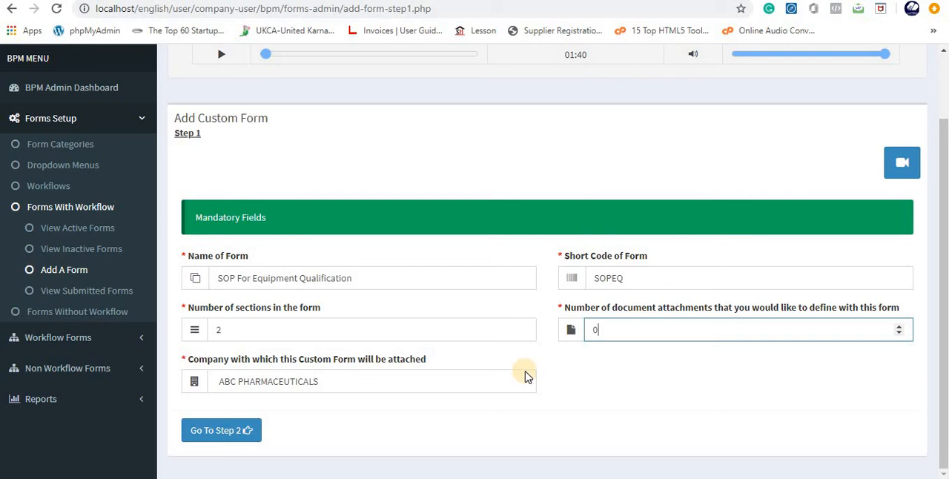
left_click(226, 435)
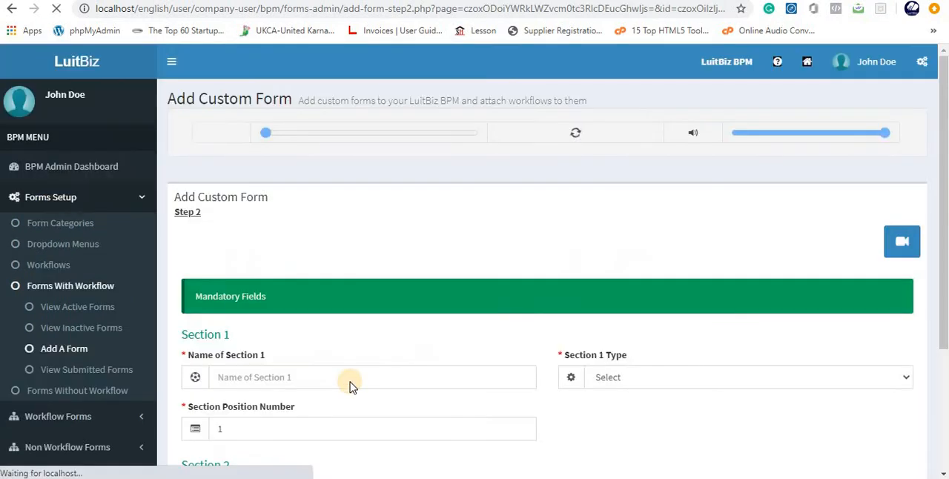
- Name section 1 of the form "Header" and make it a Sequential section
scroll(350, 383, "down", 3)
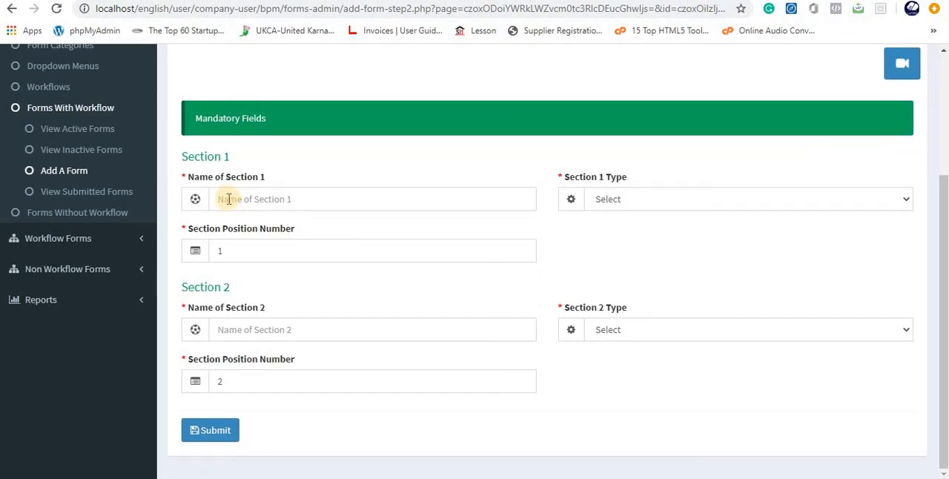
left_click(228, 199)
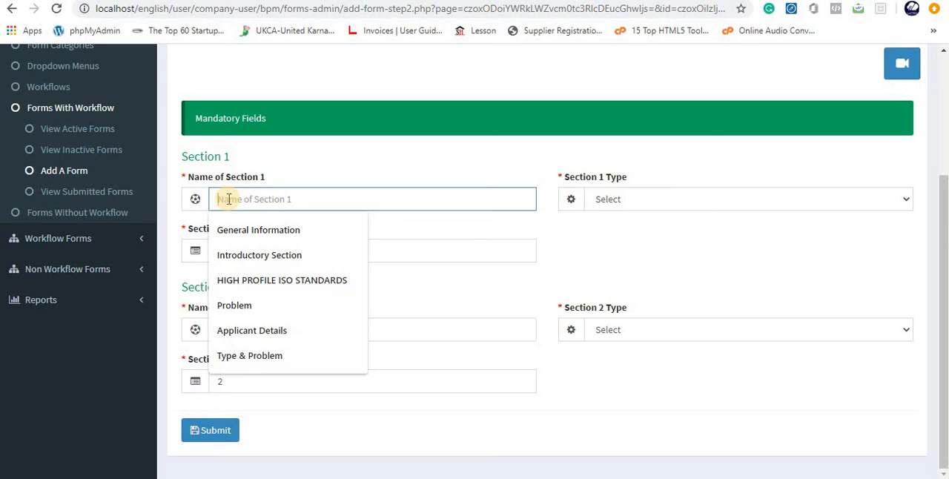
type("He")
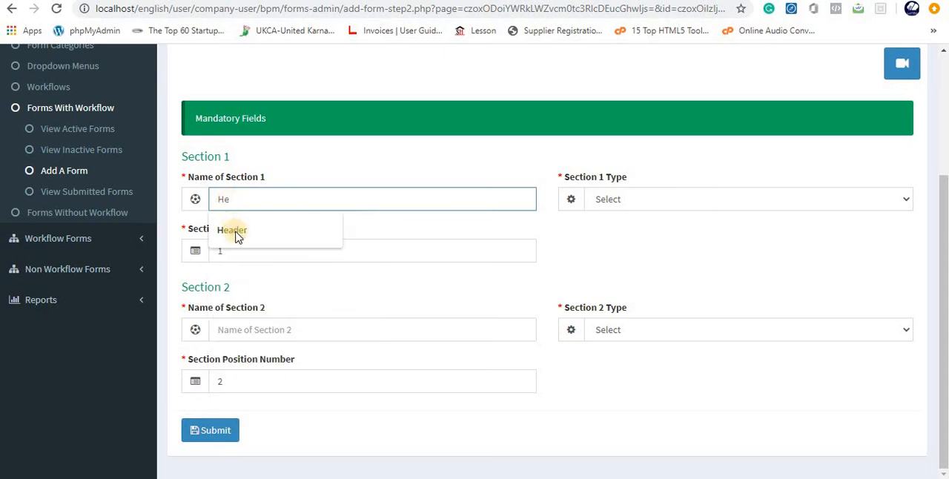
left_click(236, 233)
left_click(622, 197)
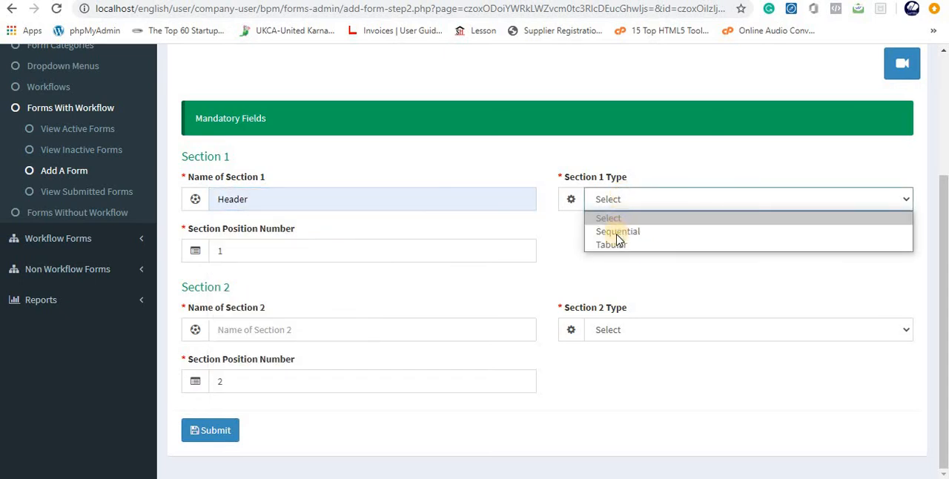
left_click(617, 232)
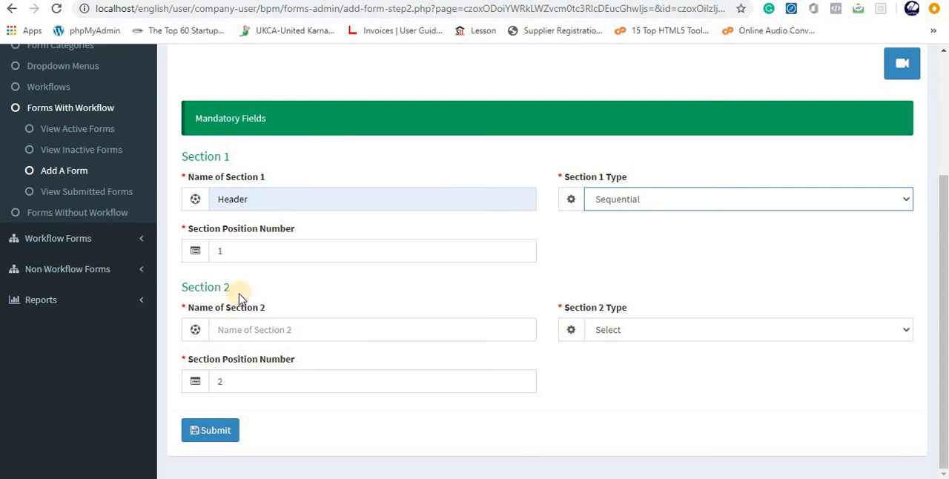
- Name section 2 "SOP Details", make it a Sequential section, and submit the section definitions
left_click(222, 334)
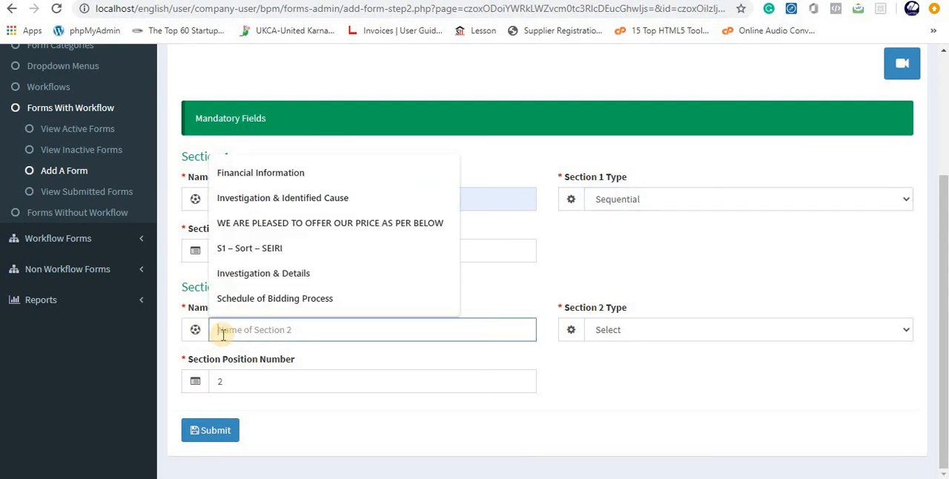
type("SOP")
left_click(284, 365)
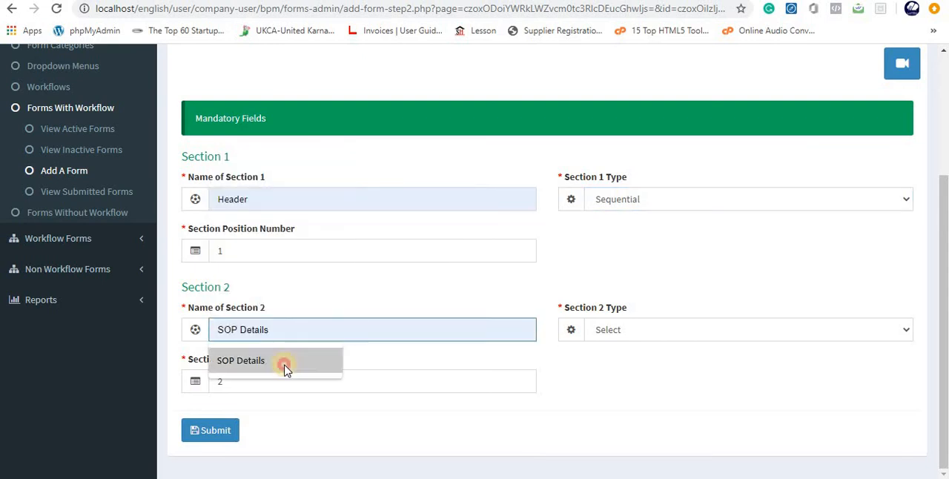
left_click(607, 330)
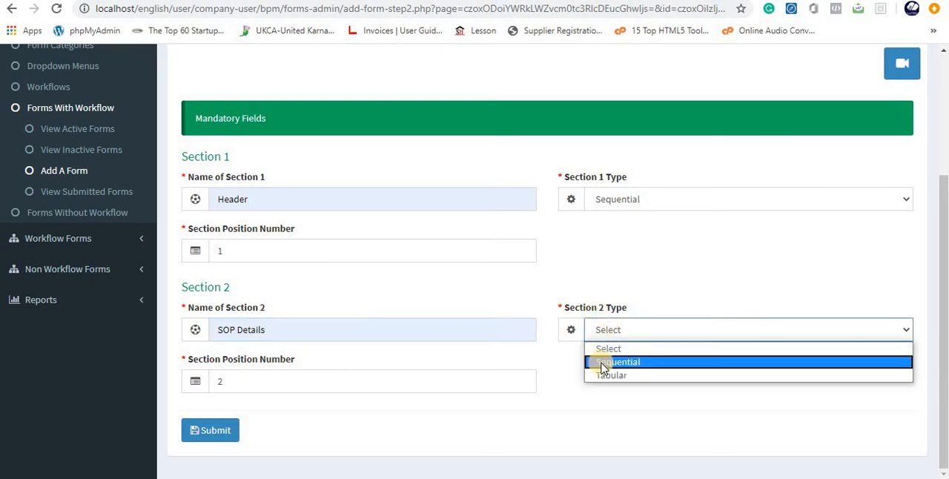
left_click(602, 362)
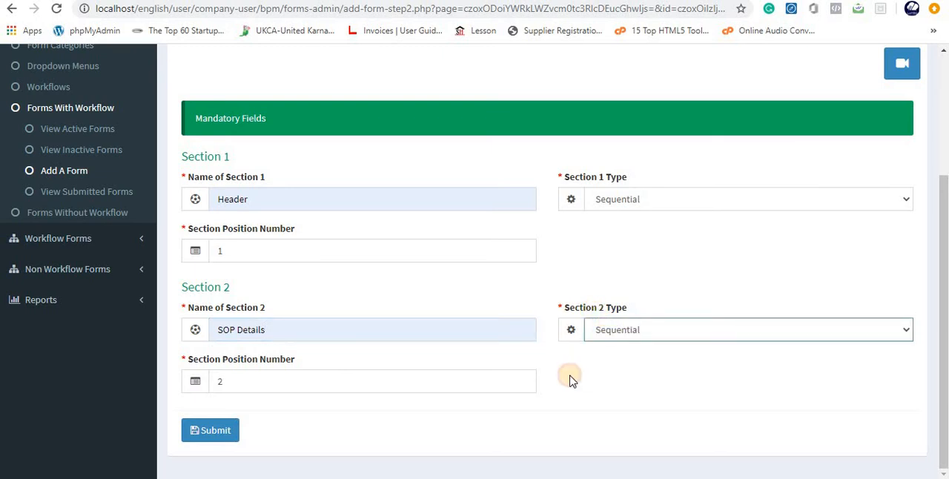
left_click(208, 437)
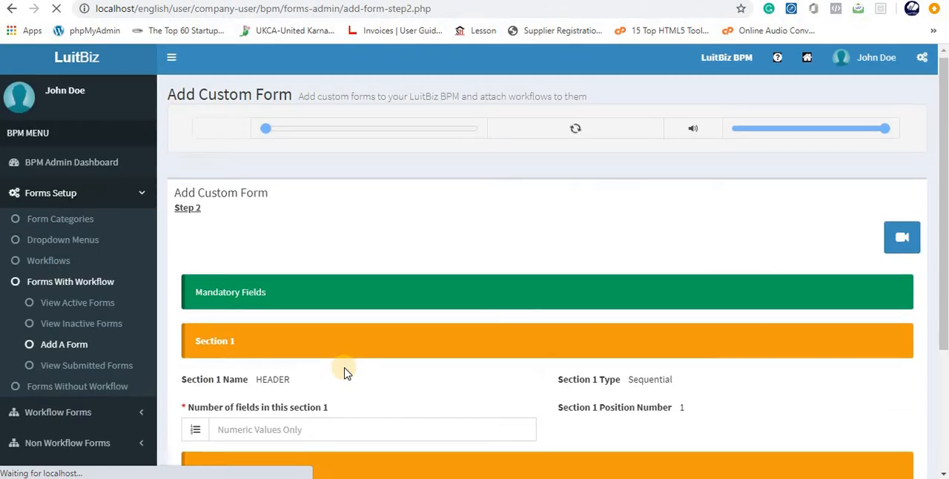
- Set the number of fields to 6 for the Header section and 7 for SOP Details, and continue to the field definitions
scroll(343, 373, "down", 3)
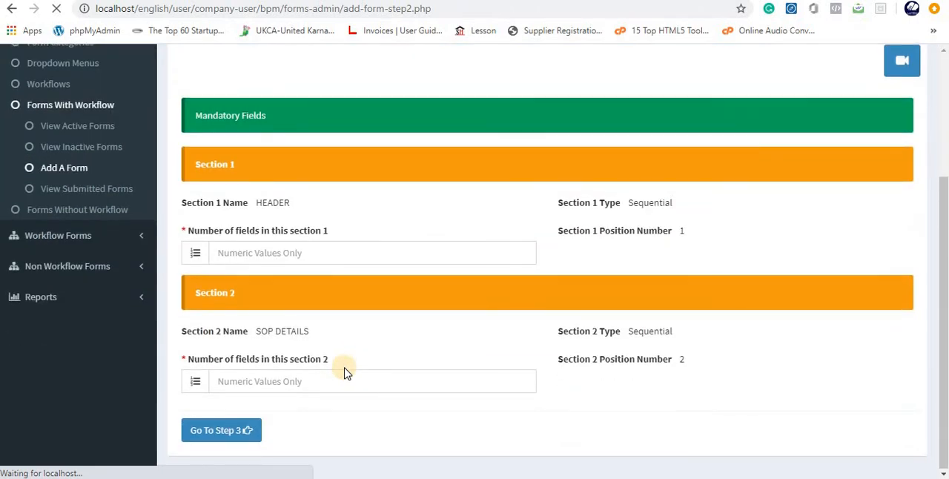
left_click(271, 253)
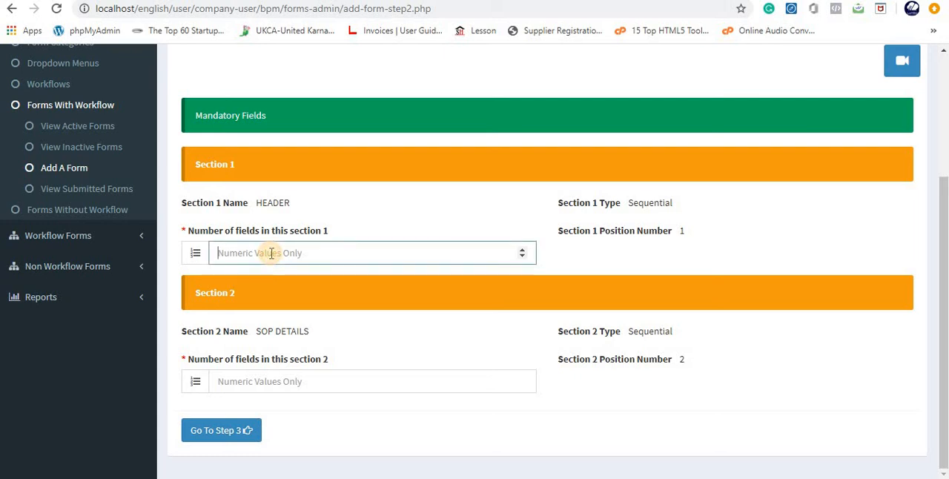
type("6")
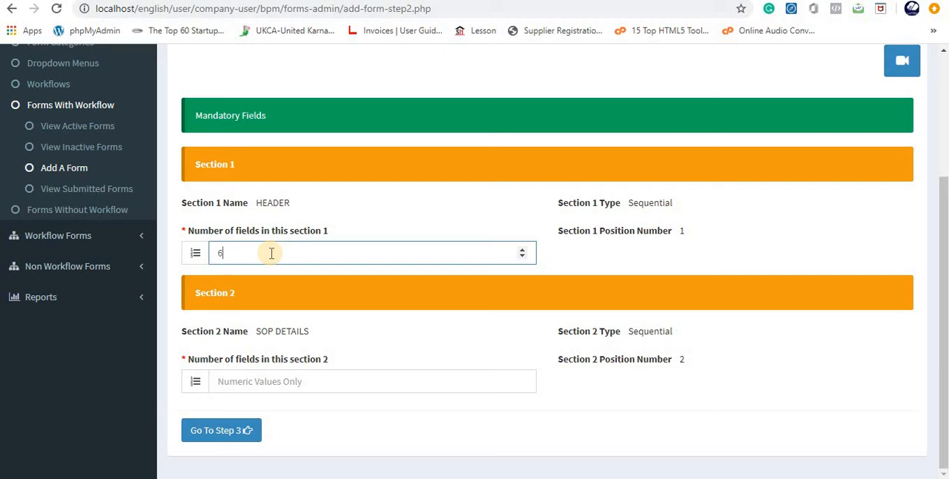
left_click(580, 255)
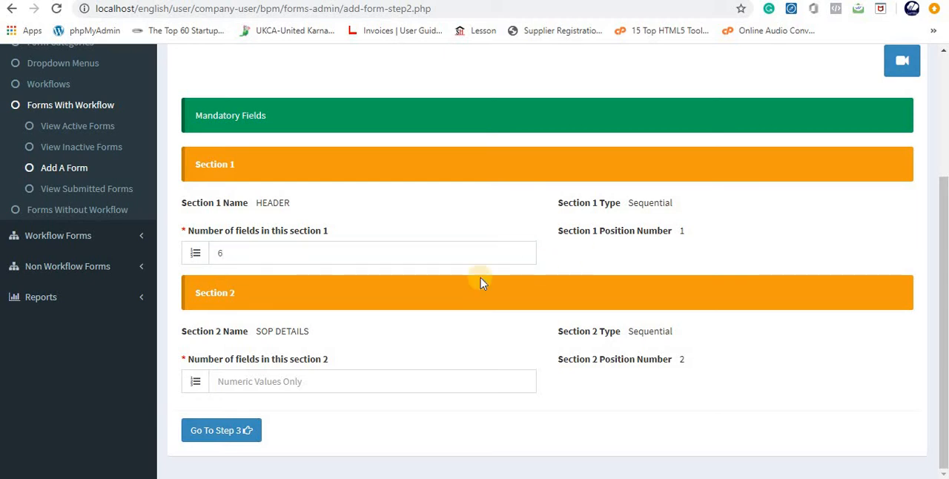
left_click(230, 379)
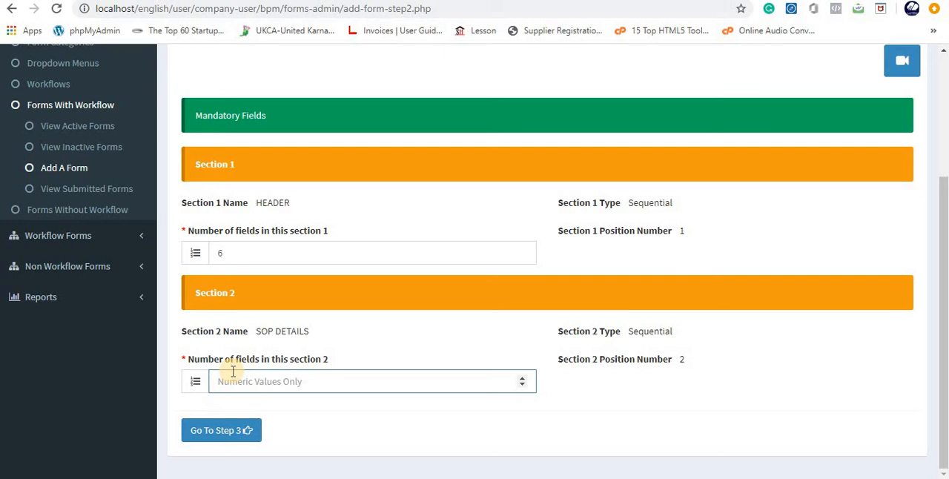
type("7")
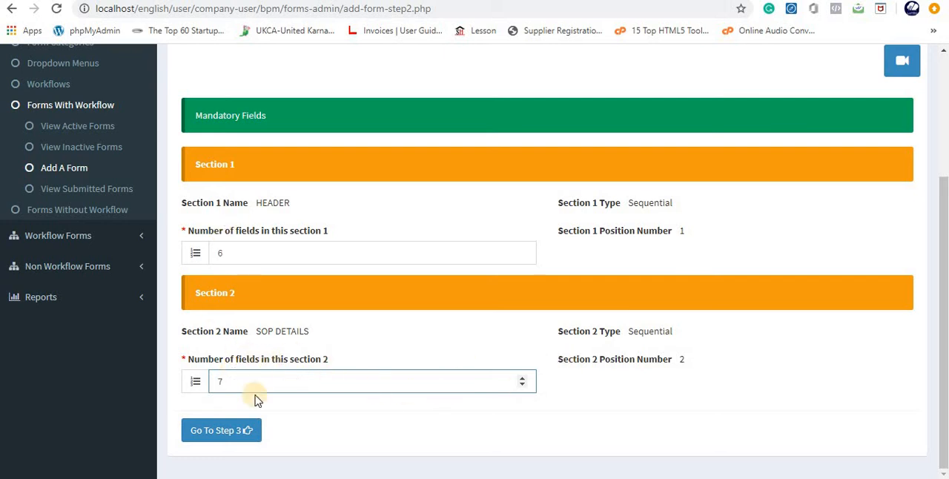
left_click(222, 434)
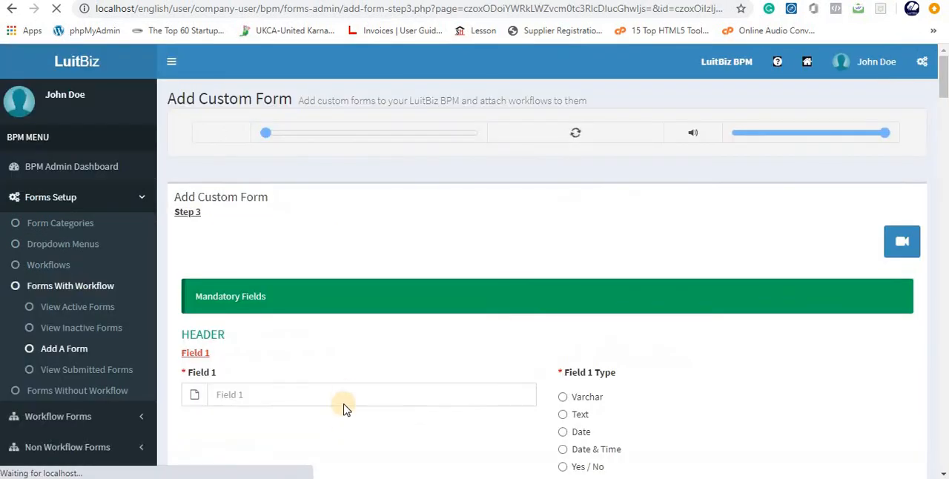
- Name field 1 of the Header section "Name of Faciliity" and set its type to Varchar
scroll(344, 400, "down", 3)
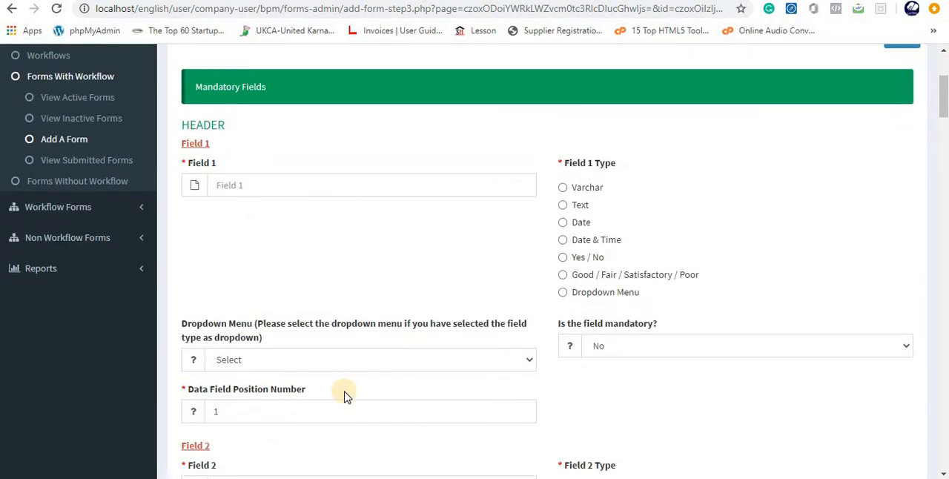
left_click(229, 184)
type("N")
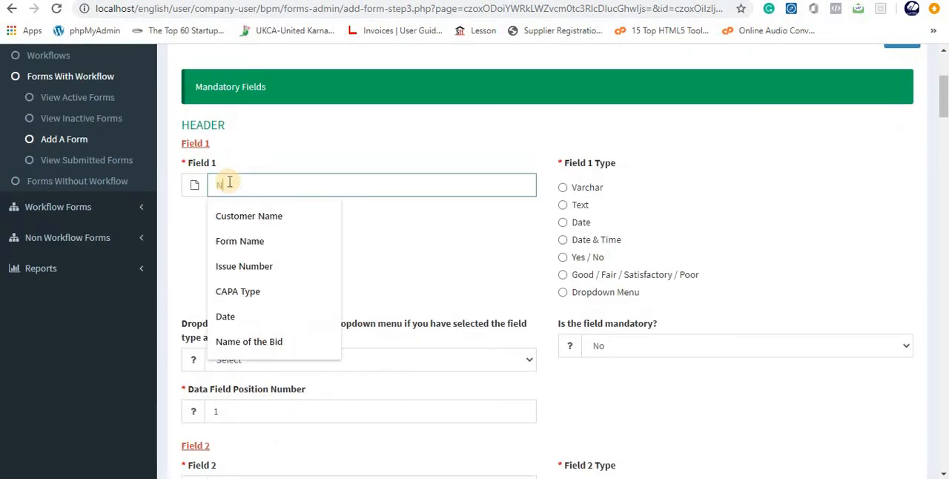
type("ame of Facility")
left_click(250, 219)
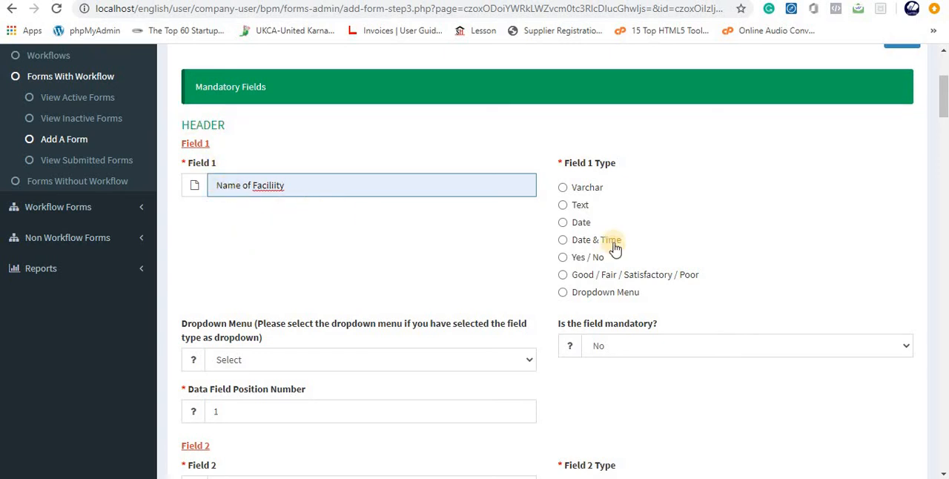
left_click(564, 189)
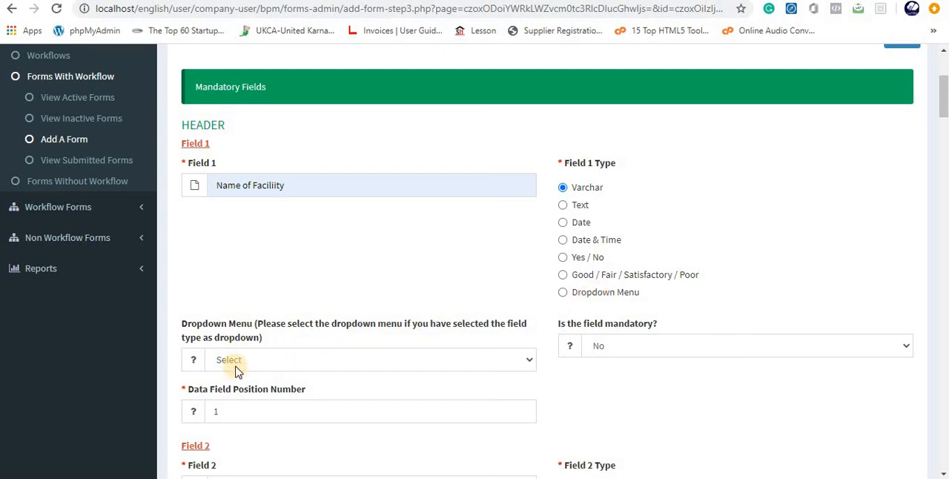
- Name field 2 of the Header section "SOP Number" and set its type to Varchar
scroll(485, 364, "down", 3)
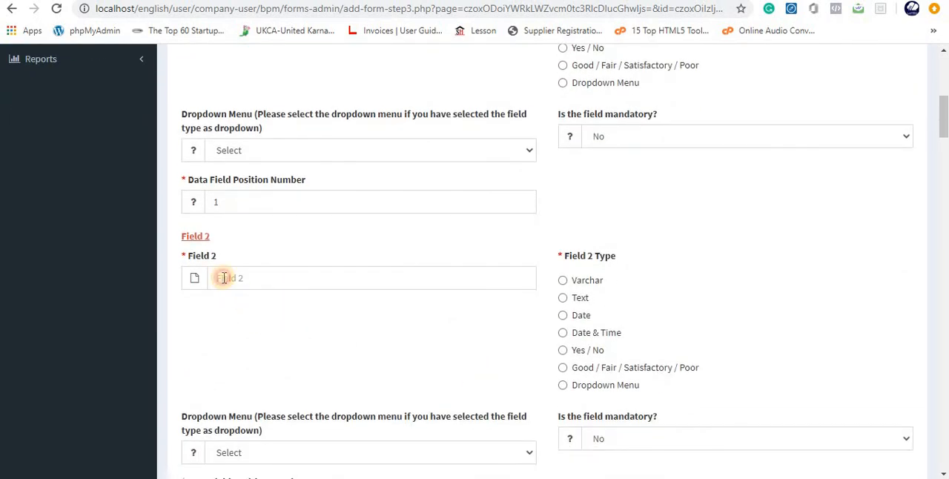
left_click(224, 277)
type("SOP Nu")
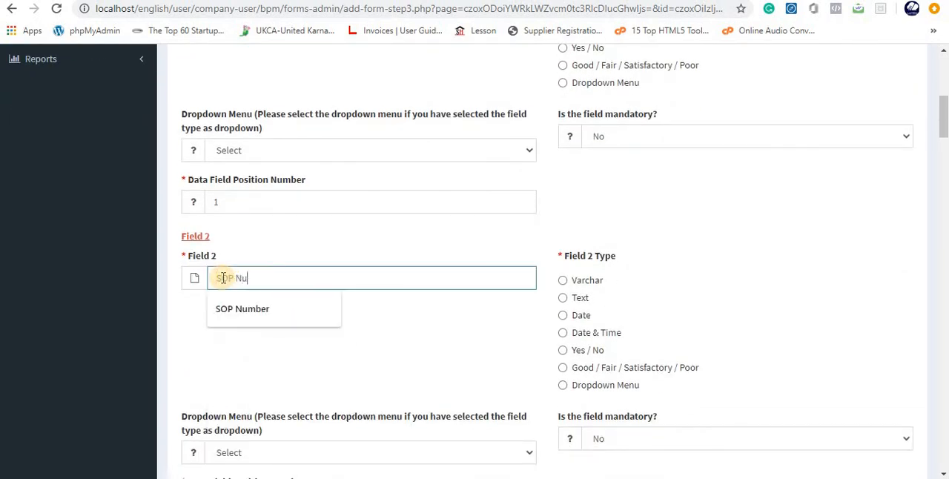
type("mn")
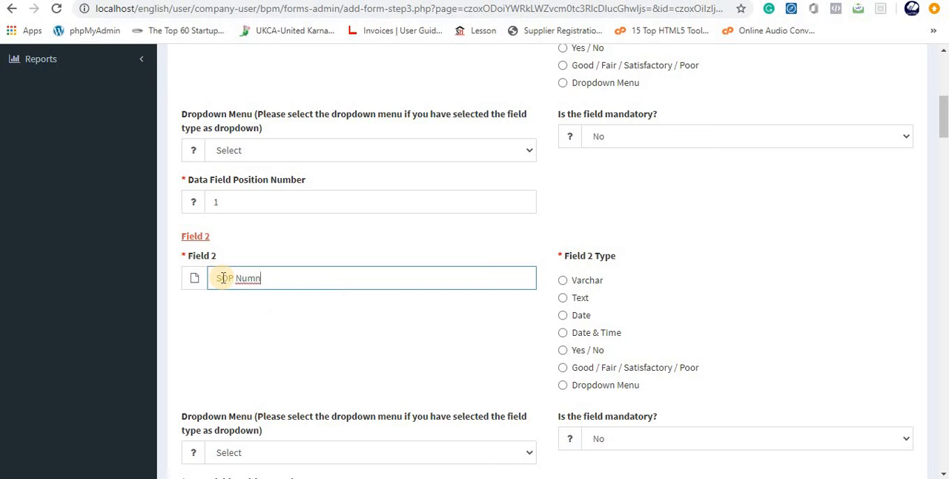
key("BackSpace")
left_click(229, 308)
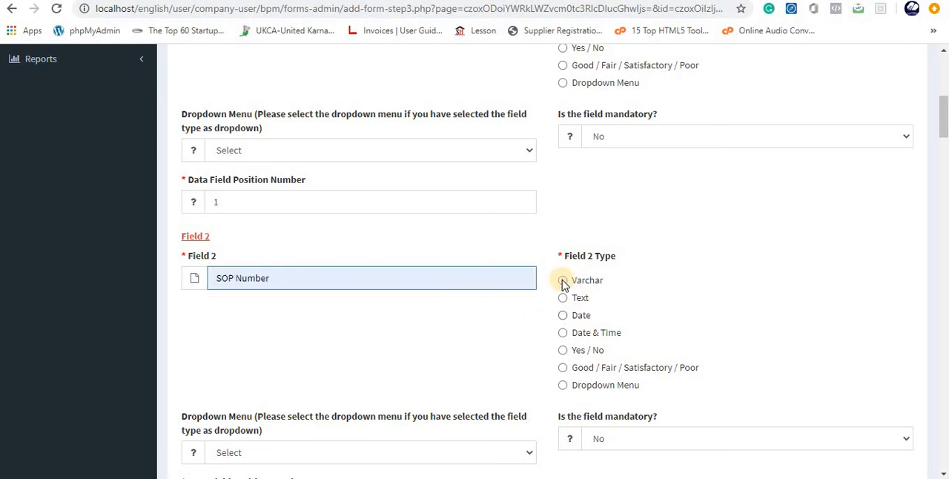
left_click(562, 280)
- Make Header fields 1 and 2 mandatory
scroll(635, 333, "down", 2)
scroll(631, 309, "up", 3)
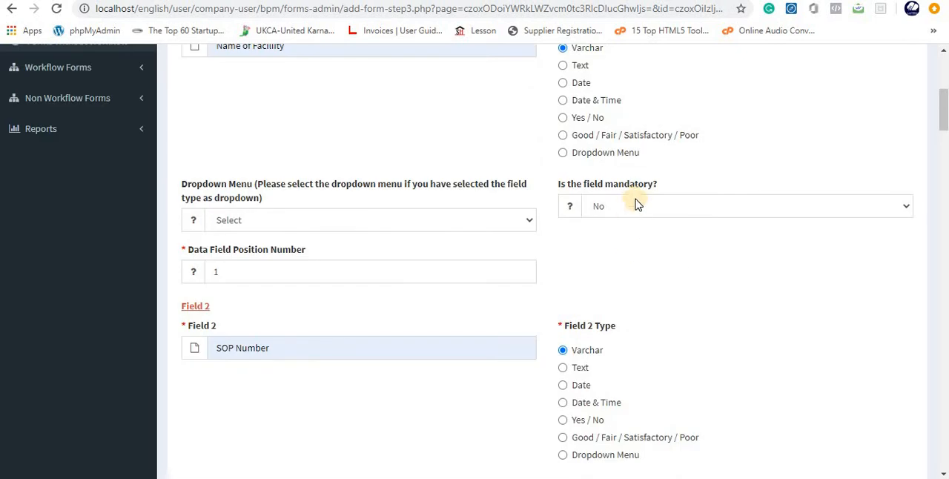
left_click(629, 214)
left_click(642, 238)
scroll(700, 308, "down", 4)
left_click(630, 231)
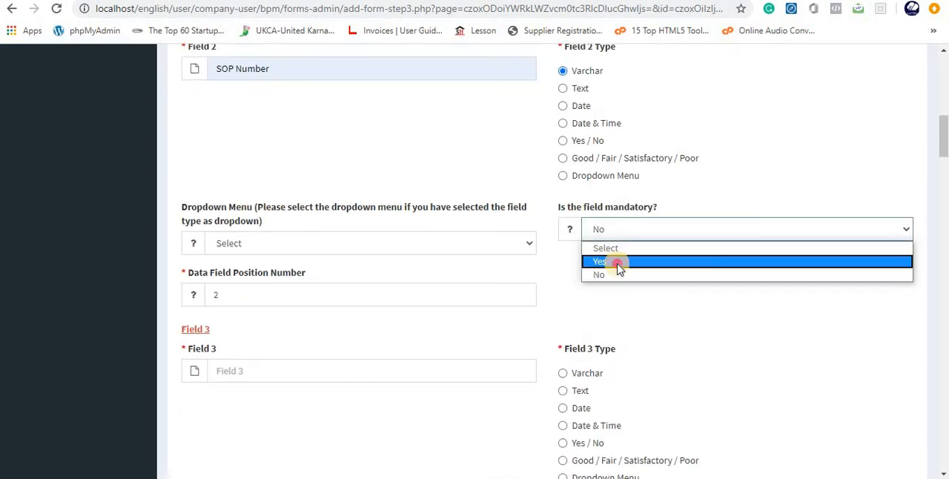
left_click(618, 260)
- Define Header field 3 as "Title" with type Varchar and make it mandatory
scroll(616, 324, "down", 2)
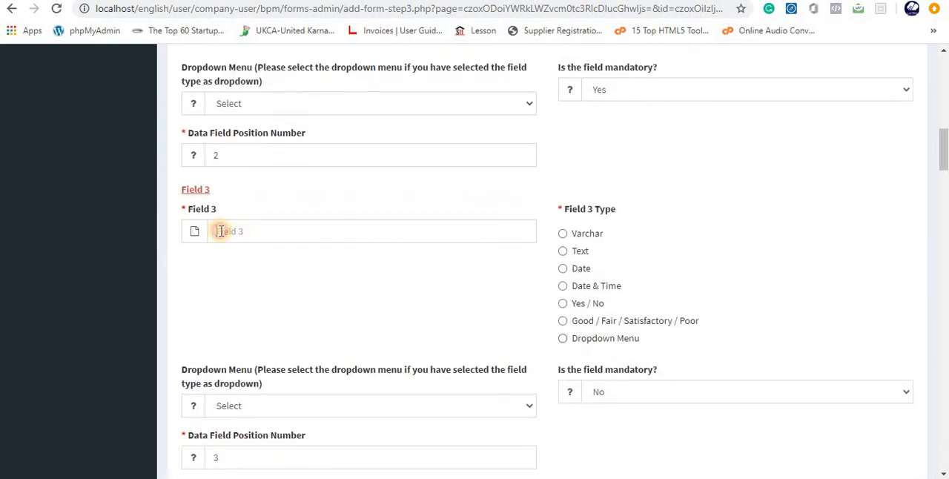
left_click(220, 231)
type("Title")
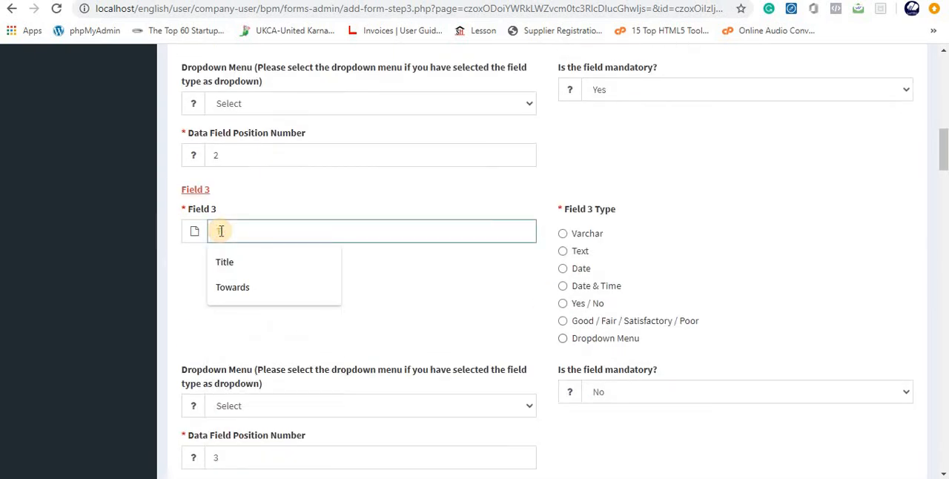
left_click(563, 233)
scroll(641, 330, "down", 1)
left_click(641, 329)
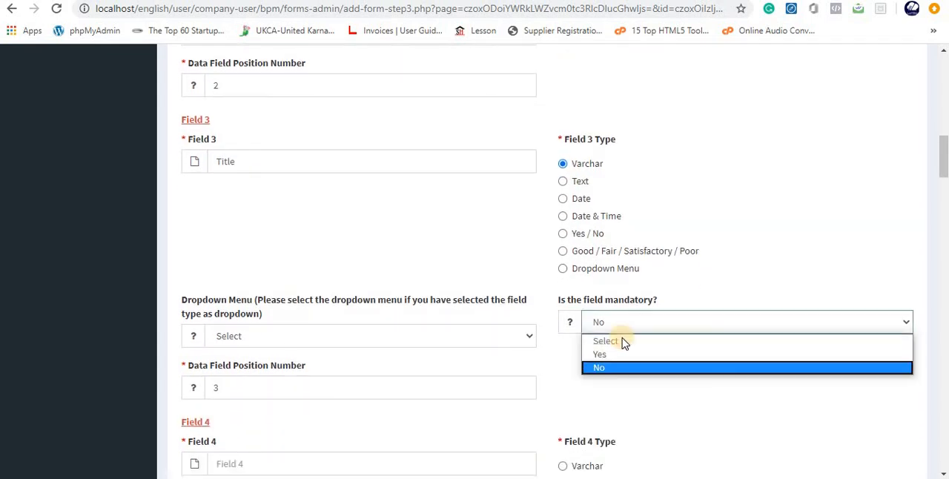
left_click(609, 352)
- Define Header field 4 as "Department", a mandatory Dropdown Menu field that uses the DEPARTMENT dropdown
scroll(598, 386, "down", 3)
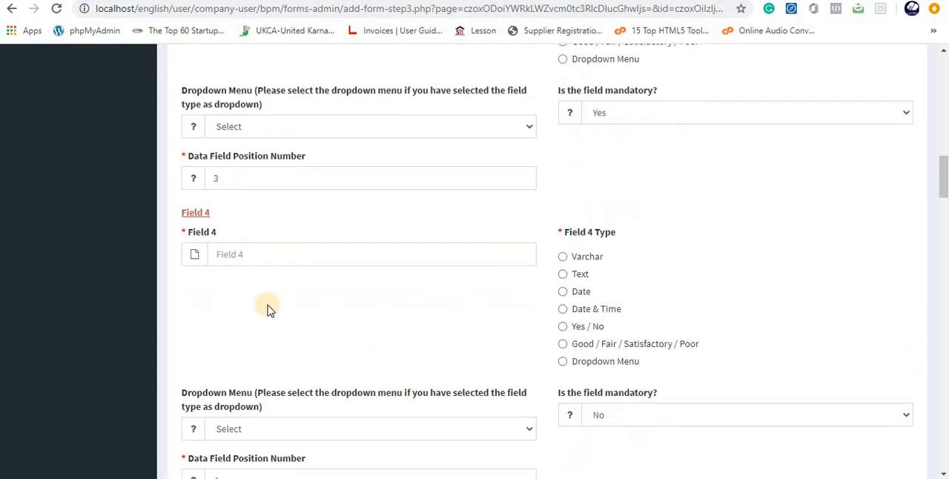
left_click(216, 252)
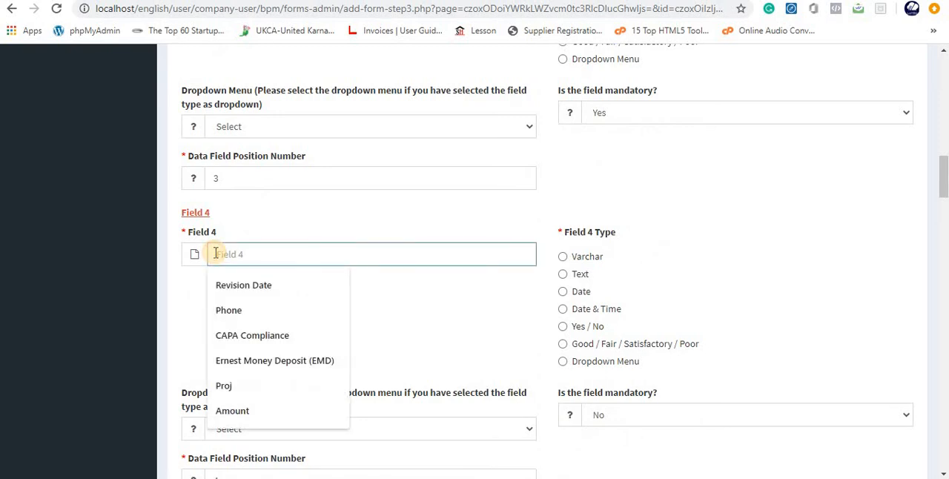
type("Department")
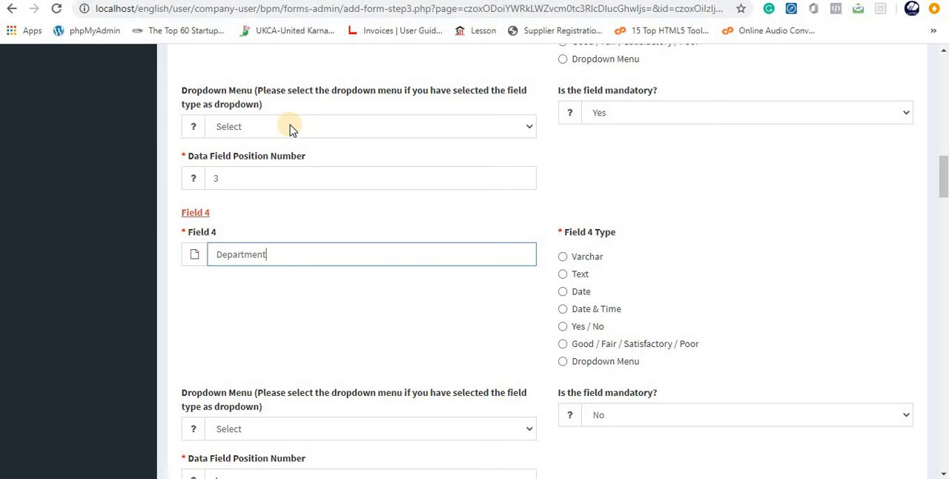
left_click(563, 361)
scroll(466, 324, "down", 2)
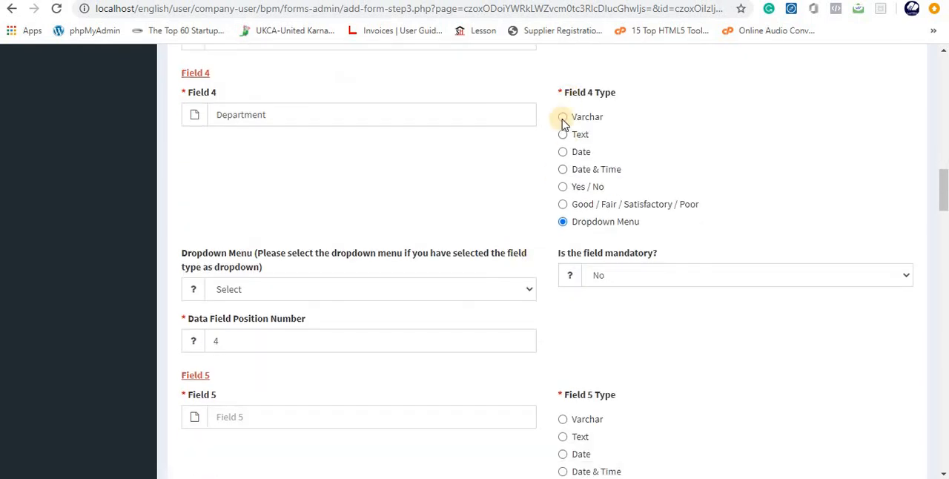
left_click(225, 292)
left_click(236, 321)
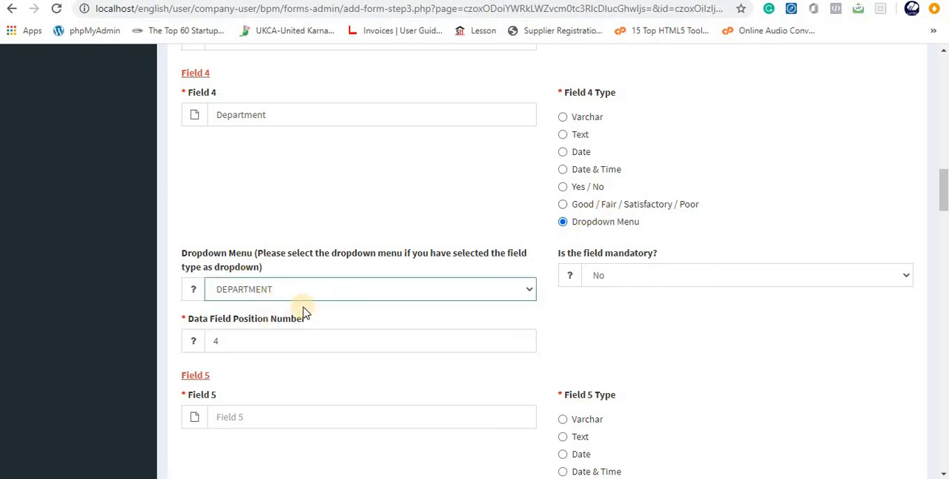
left_click(628, 275)
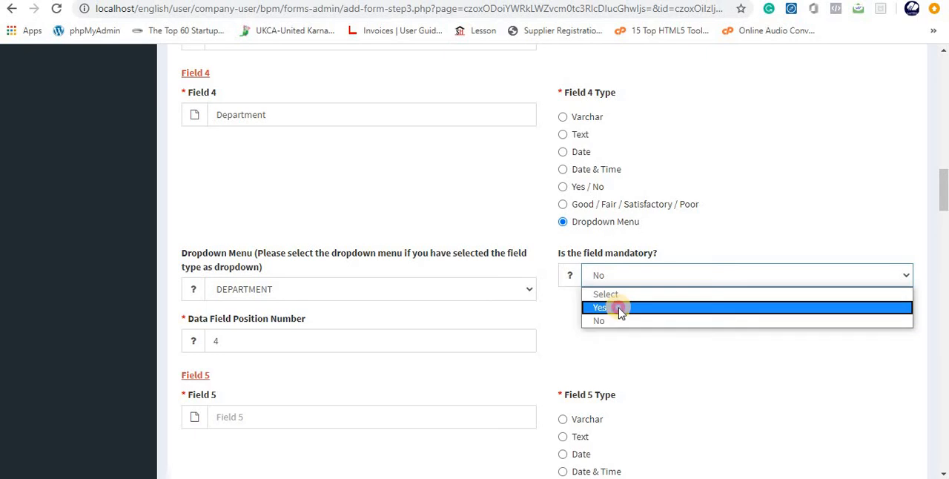
left_click(618, 303)
- Define Header field 5 as "Date" with type Date and make it mandatory
scroll(625, 319, "down", 2)
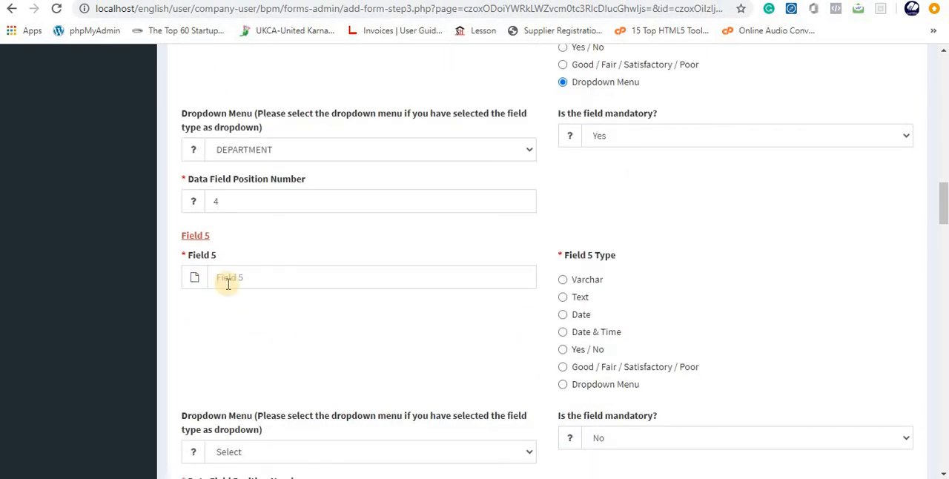
left_click(228, 281)
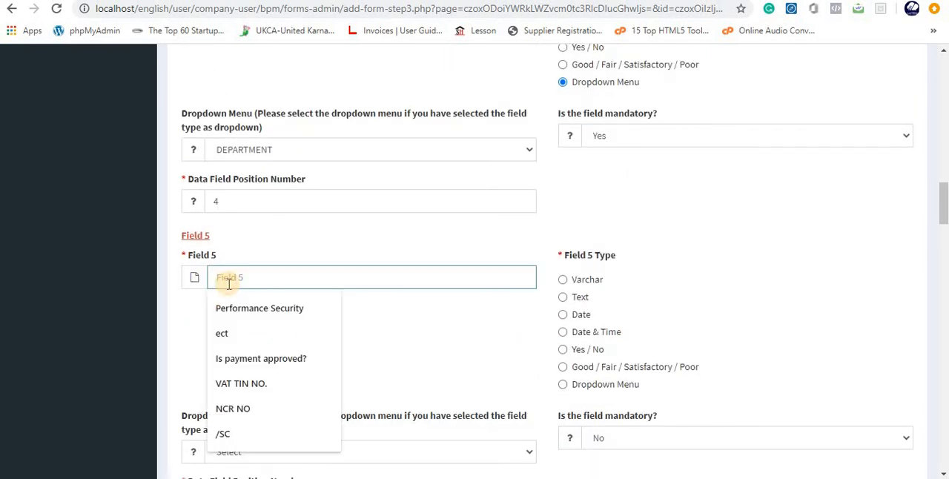
type("Date")
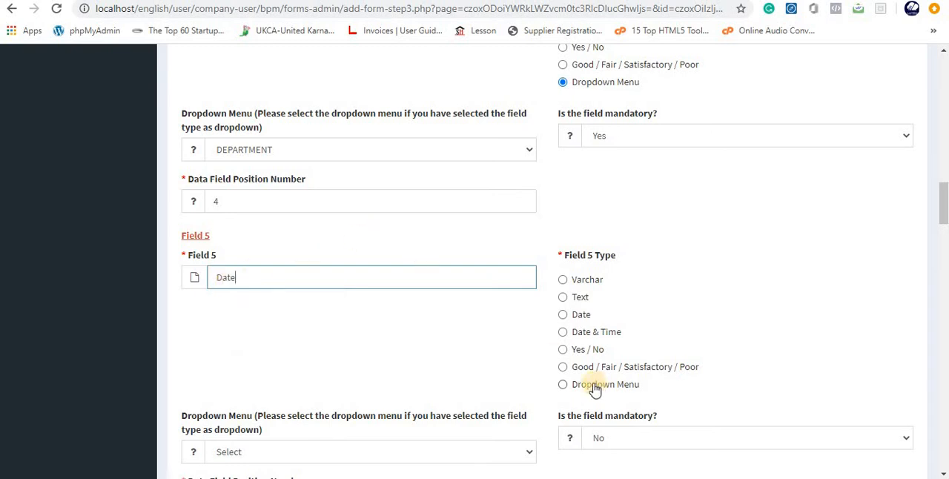
left_click(563, 315)
scroll(771, 300, "down", 2)
left_click(655, 296)
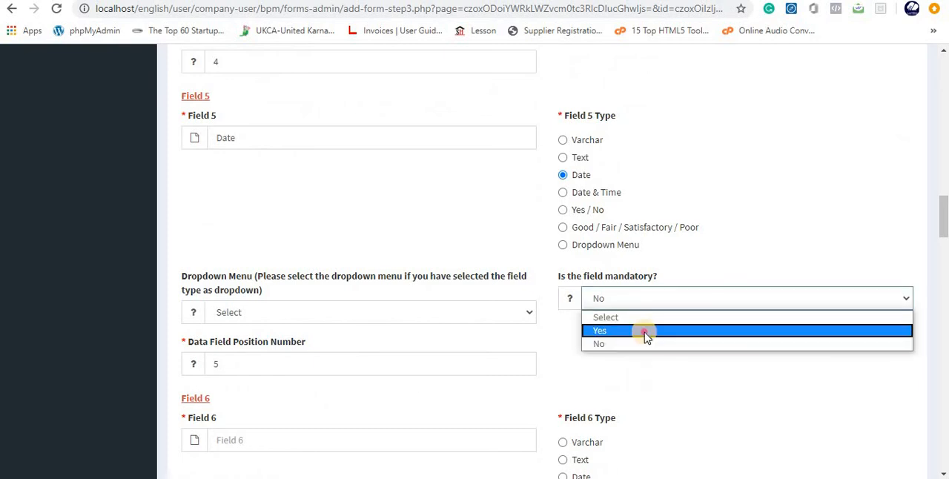
left_click(645, 331)
- Name Header field 6 "Effective Date" and set its type to Date
scroll(234, 218, "down", 3)
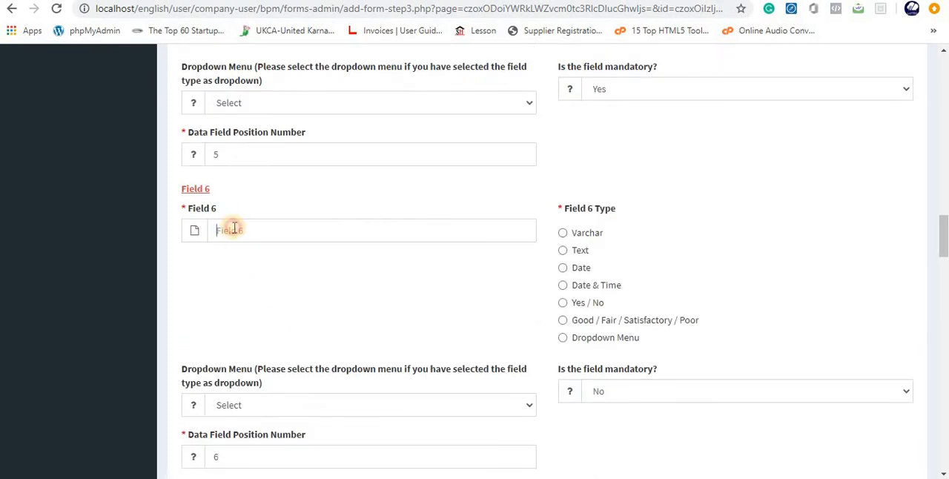
left_click(234, 228)
type("Effective")
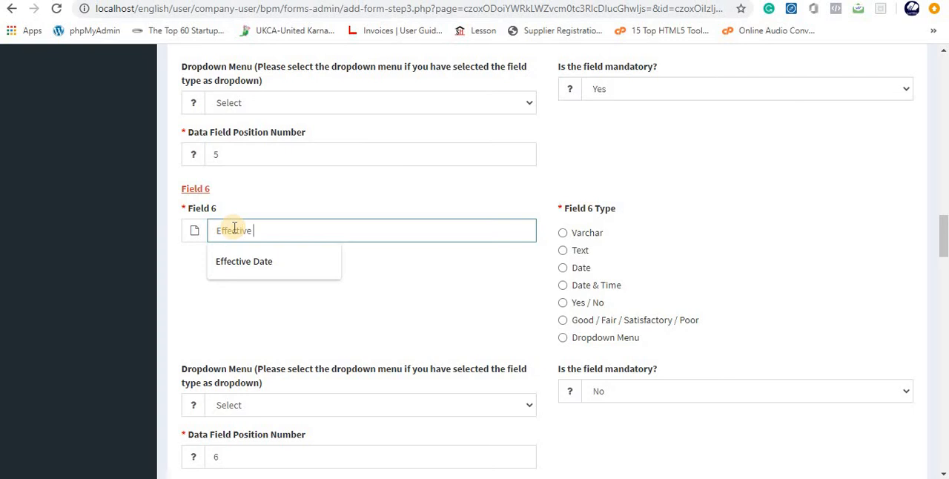
left_click(260, 263)
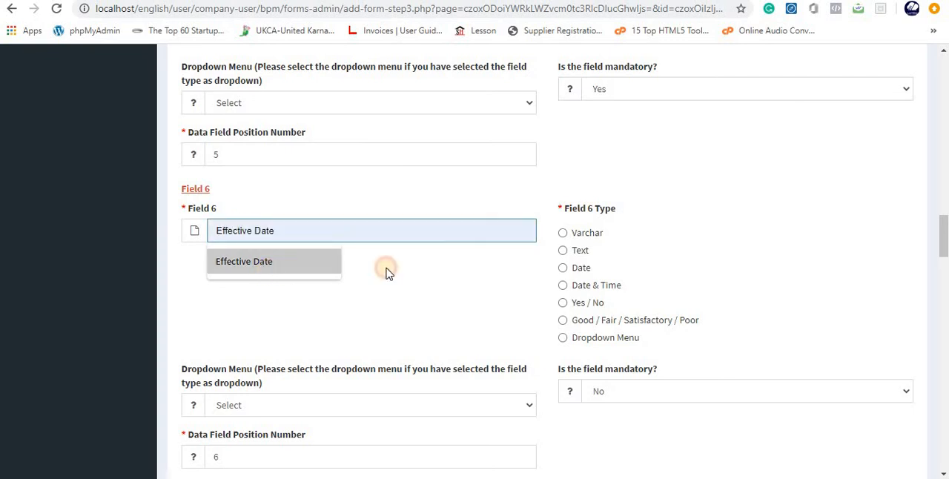
left_click(562, 269)
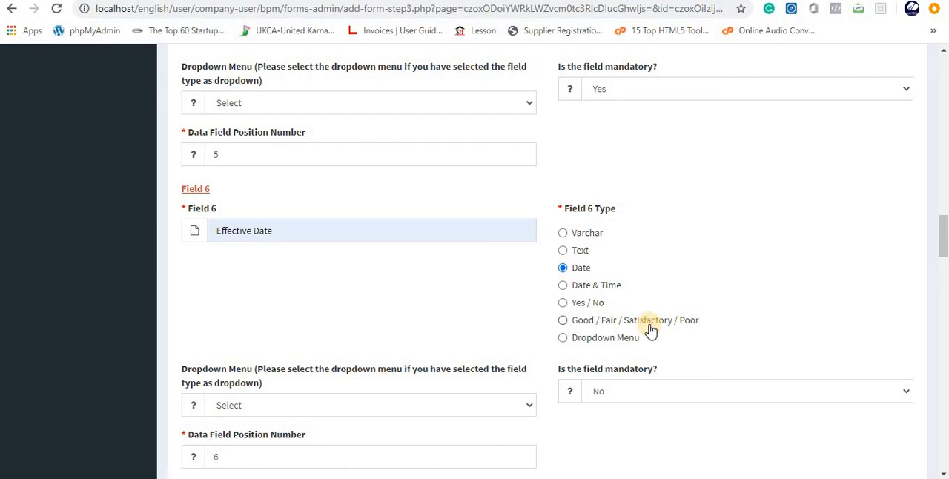
- Define field 1 of the SOP Details section as "1.0 Objective" with type Text and make it mandatory
scroll(630, 275, "down", 2)
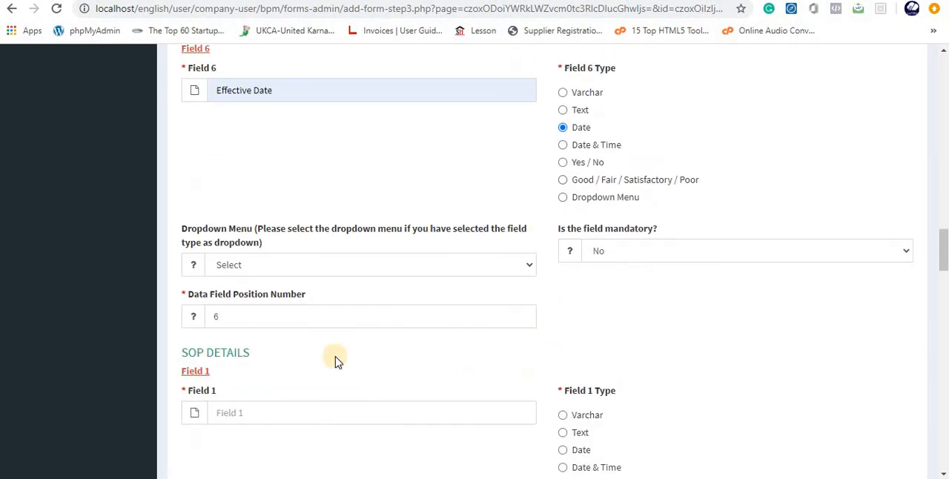
scroll(296, 334, "down", 2)
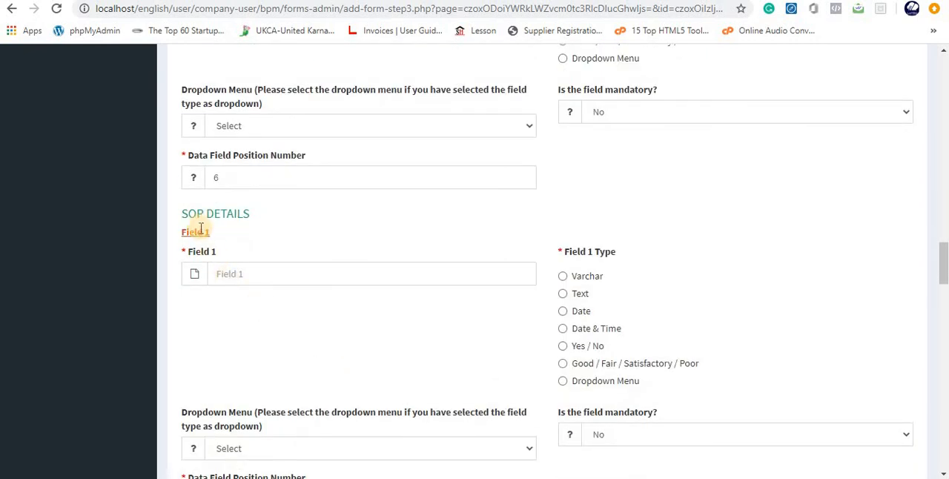
left_click(234, 277)
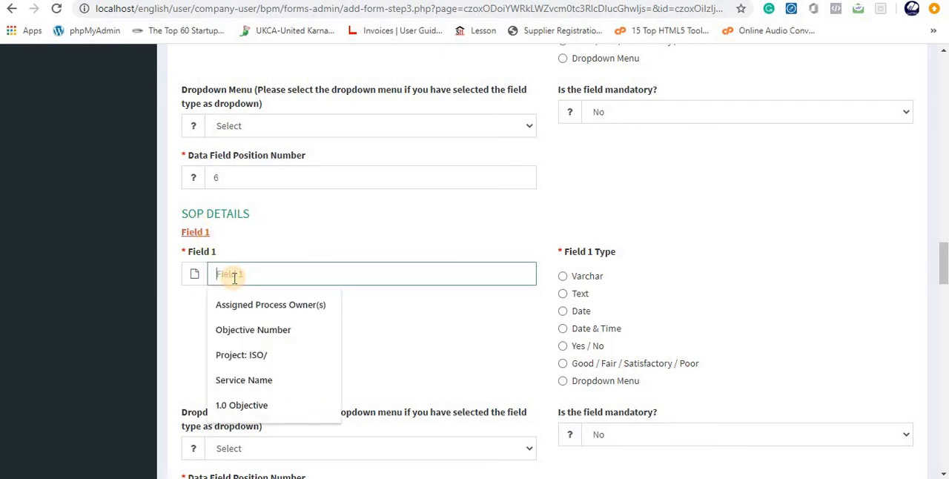
type("1")
left_click(238, 304)
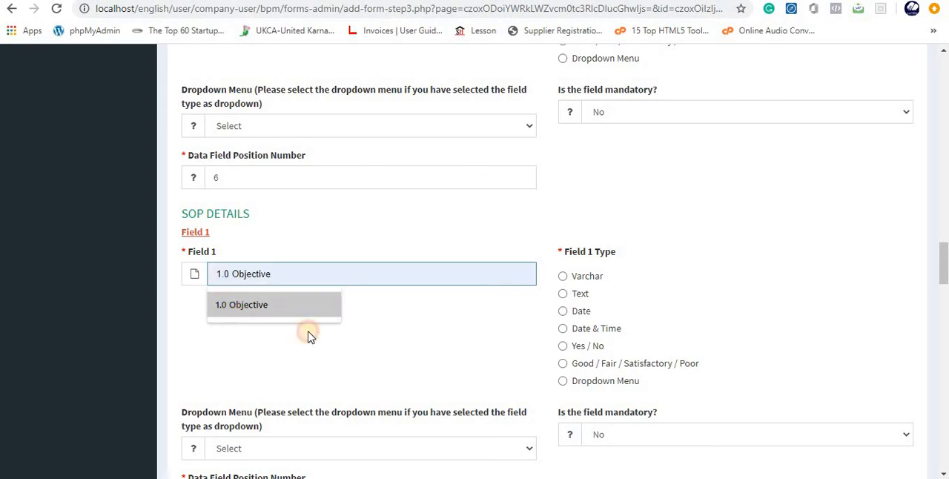
left_click(564, 295)
scroll(727, 296, "down", 2)
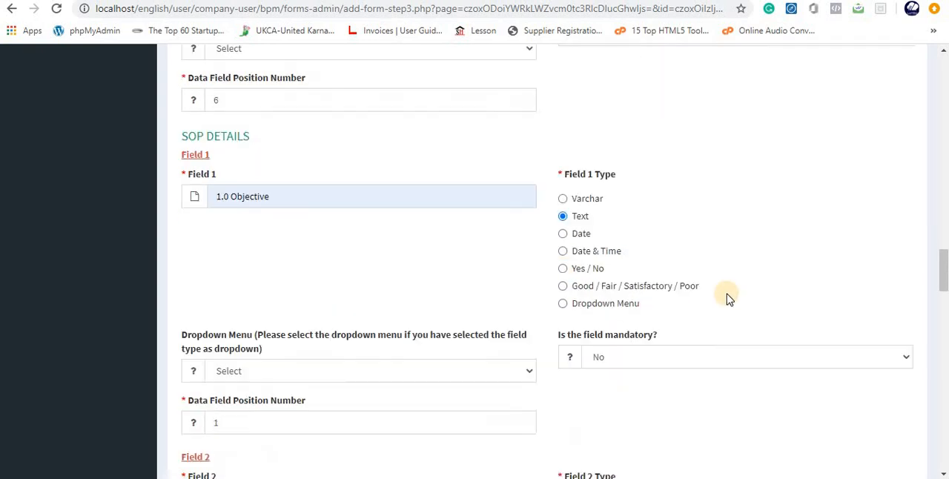
left_click(599, 300)
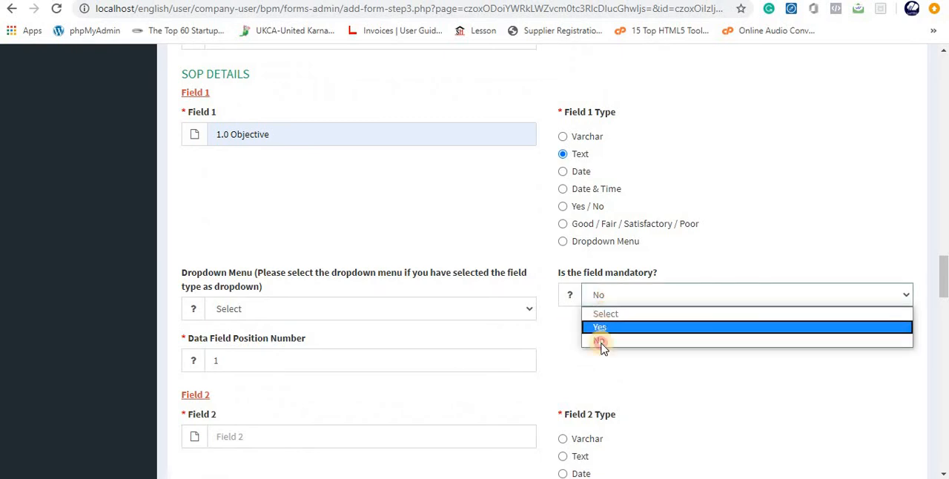
left_click(602, 330)
- Define field 2 of the SOP Details section as "2.0 Scope" with type Text and make it mandatory
scroll(323, 337, "down", 3)
left_click(227, 226)
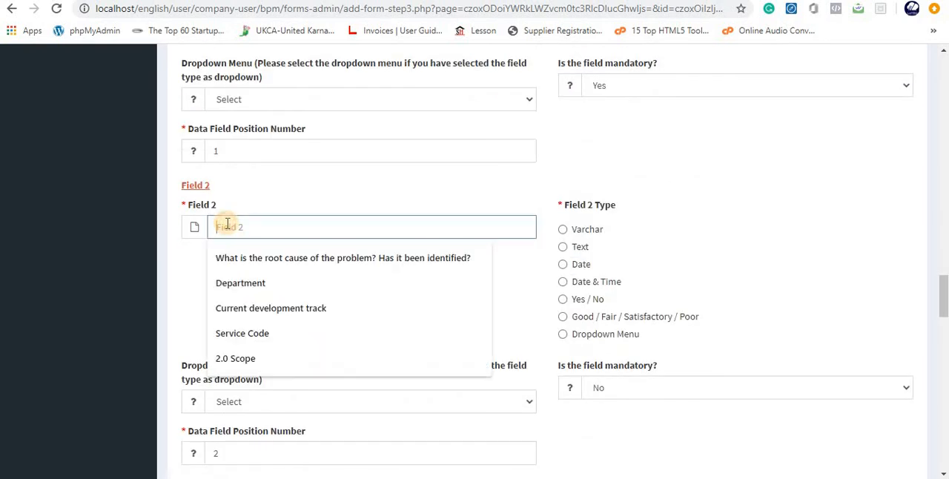
type("2.0 Scope")
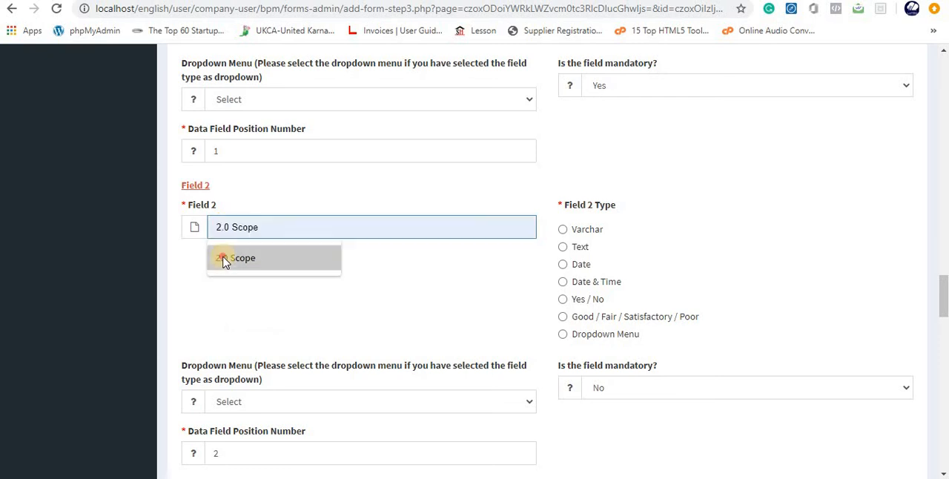
left_click(233, 259)
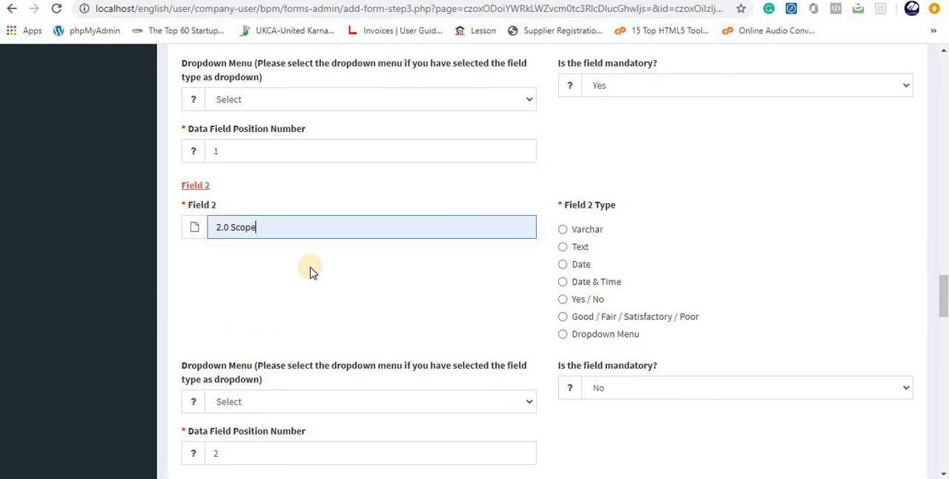
left_click(563, 248)
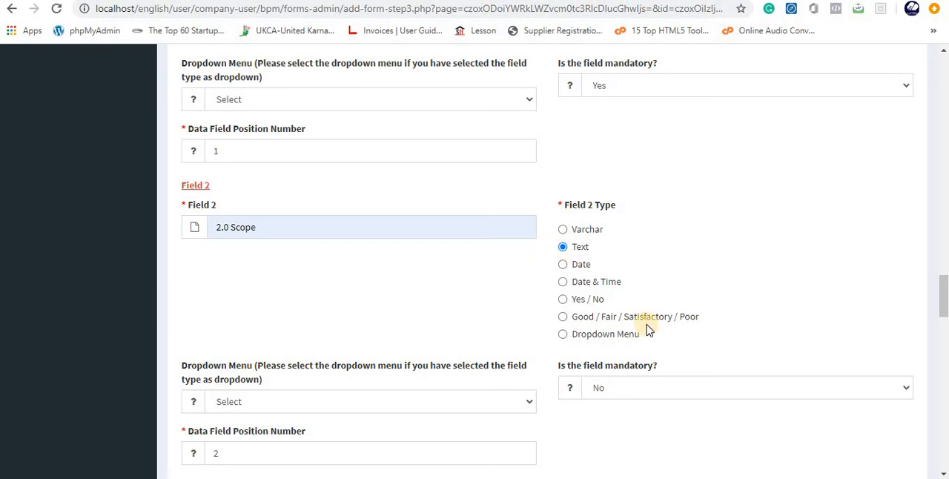
left_click(618, 389)
left_click(606, 421)
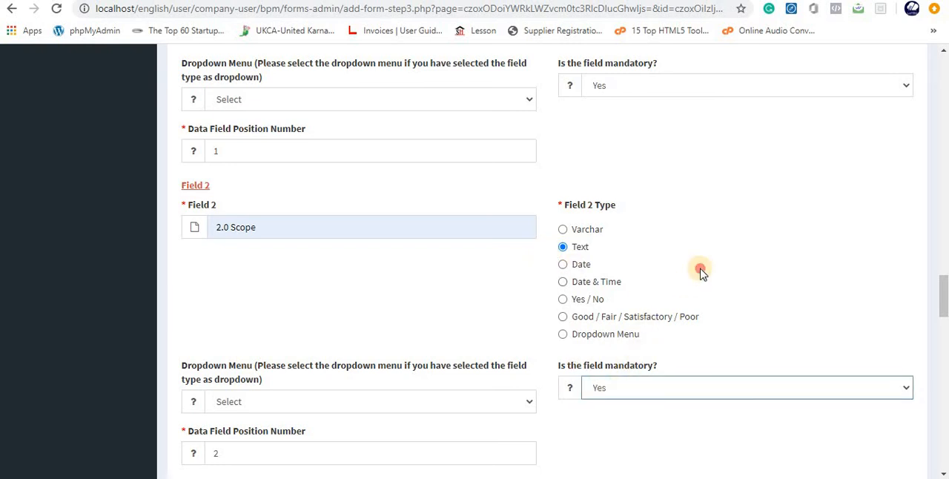
- Define field 3 of the SOP Details section as "3.0 Responsibility" with type Text and make it mandatory
scroll(292, 313, "down", 3)
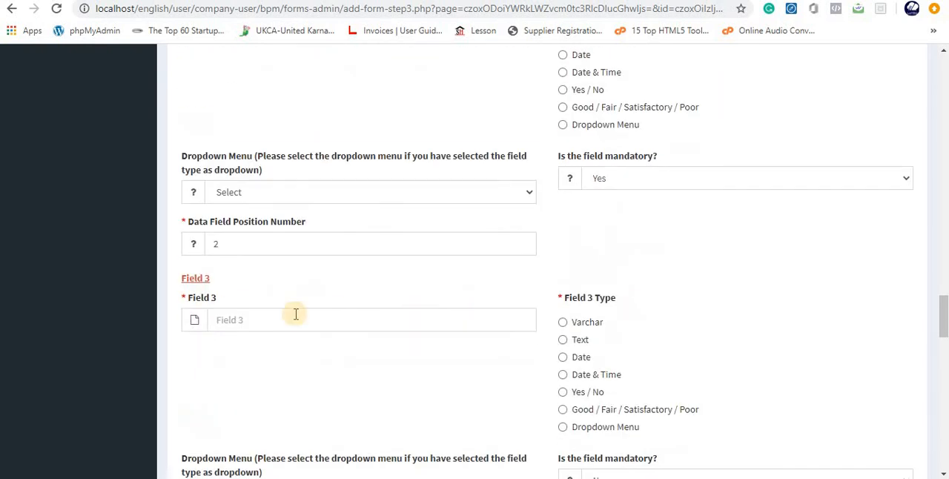
left_click(258, 322)
type("3.0 Responsibility")
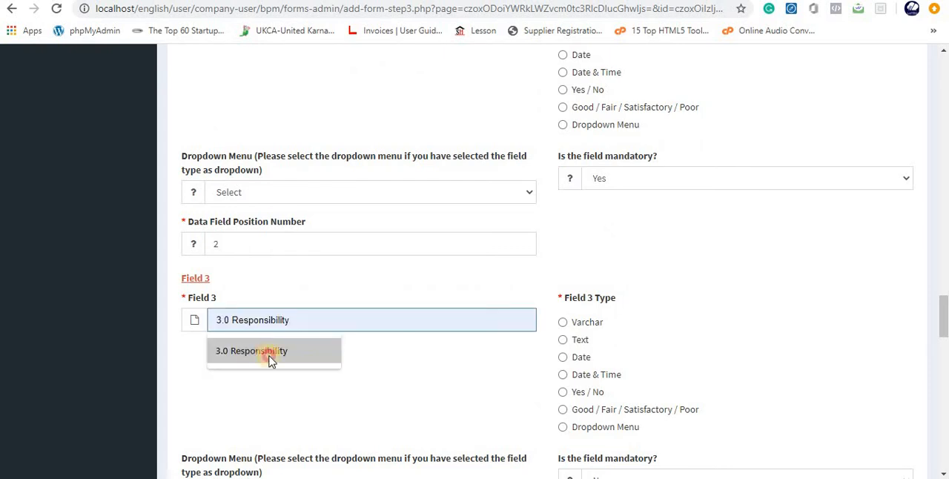
left_click(269, 353)
left_click(577, 342)
scroll(583, 297, "down", 3)
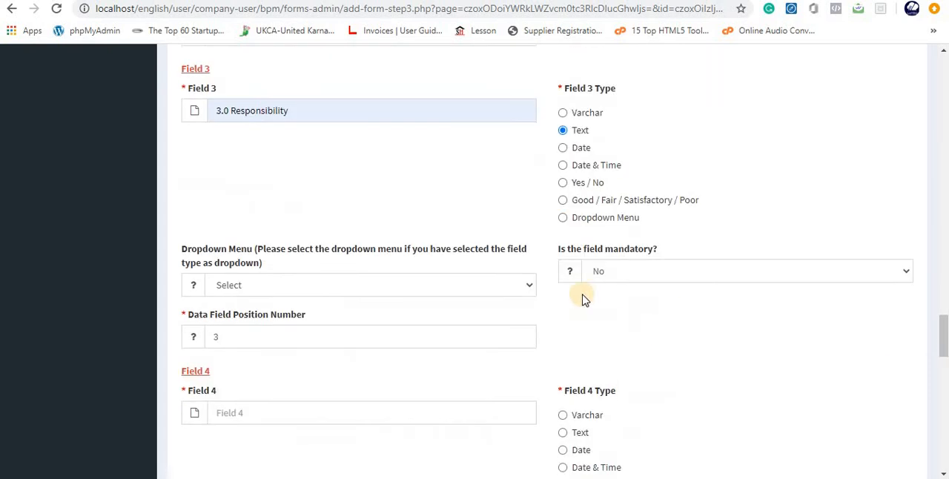
left_click(599, 271)
left_click(602, 303)
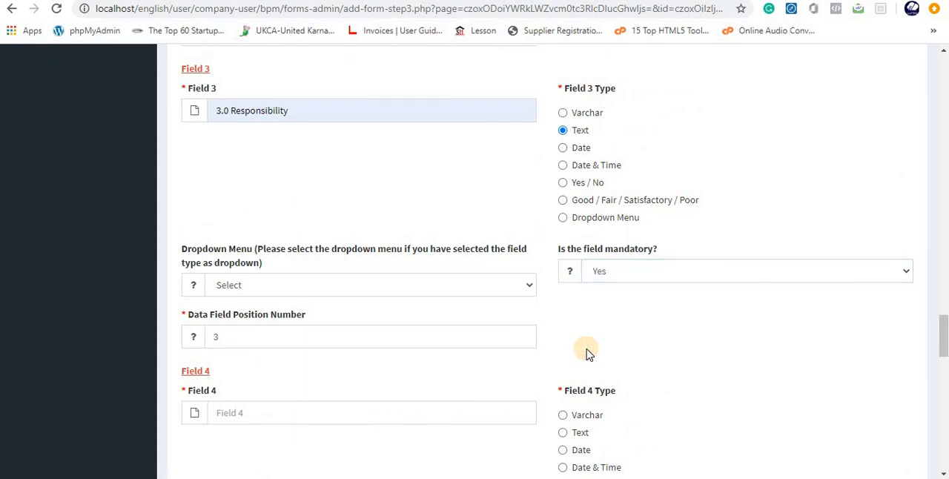
- Define field 4 of the SOP Details section as "4.0 Materials & Equipment" with type Text and make it mandatory
scroll(588, 351, "down", 3)
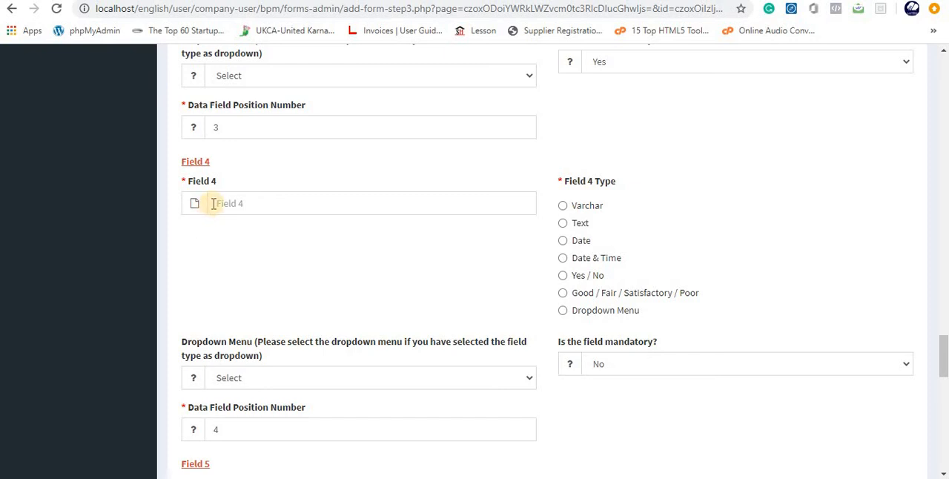
left_click(213, 204)
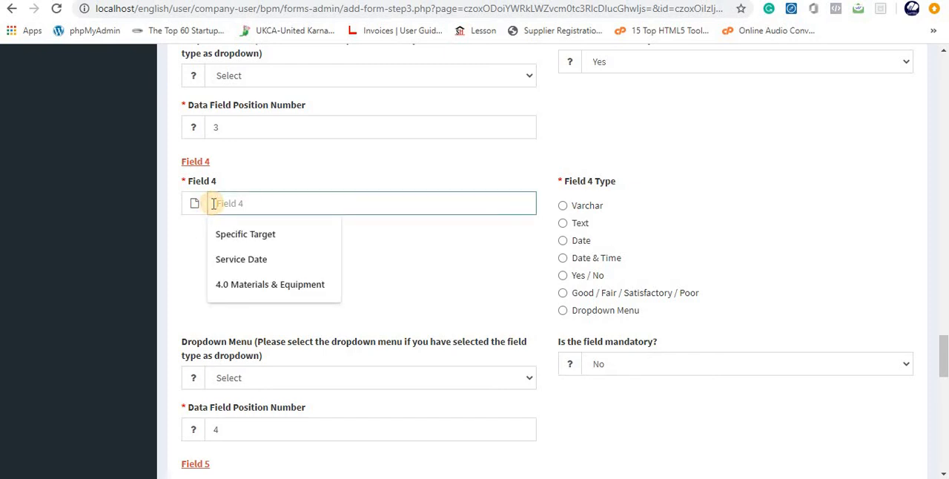
type("4")
left_click(233, 236)
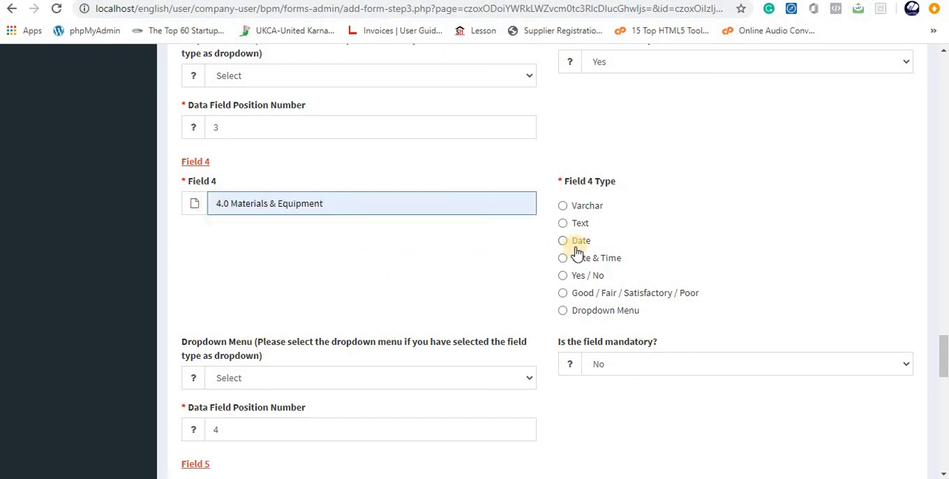
left_click(563, 222)
left_click(624, 367)
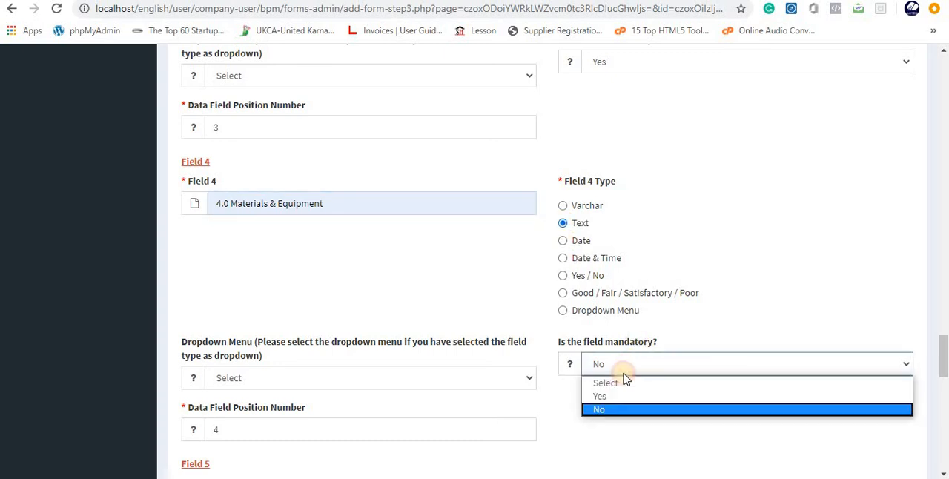
left_click(615, 396)
- Define field 5 of the SOP Details section as "5.0 Procedure" with type Text and make it mandatory
scroll(656, 381, "down", 2)
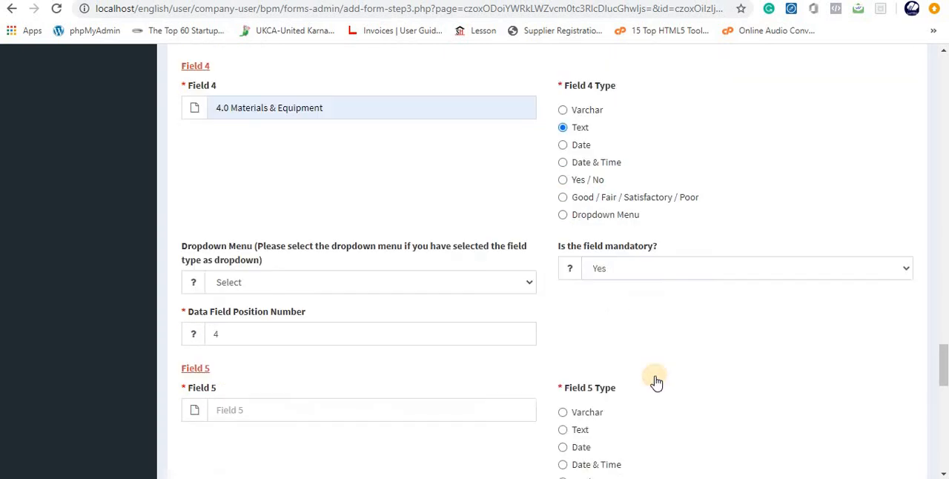
scroll(656, 382, "down", 2)
left_click(227, 296)
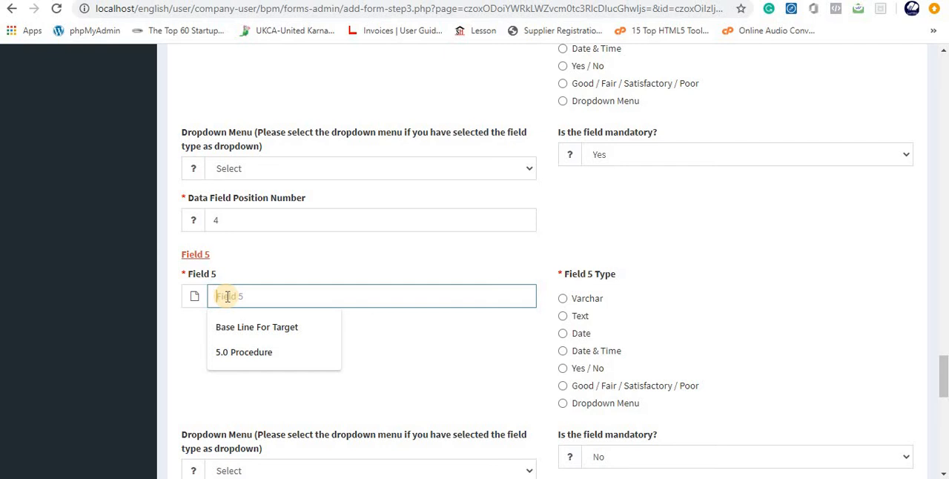
left_click(261, 350)
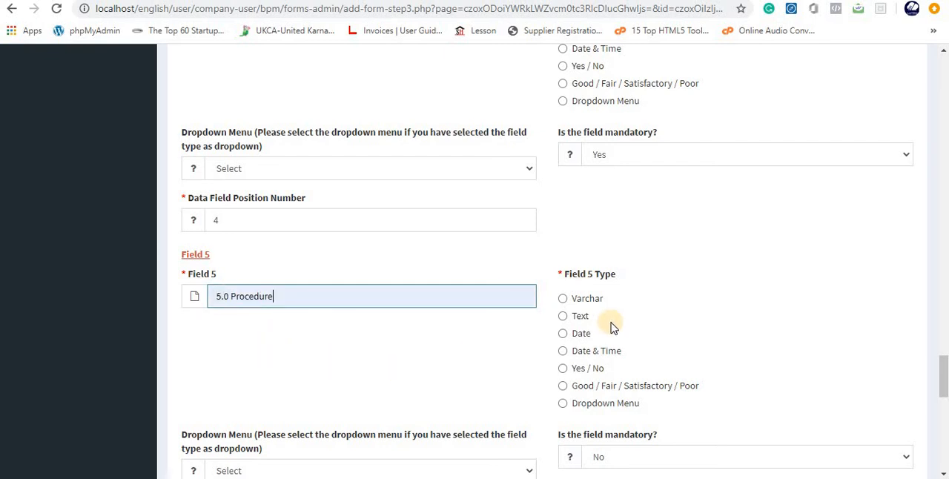
left_click(576, 320)
scroll(671, 348, "down", 3)
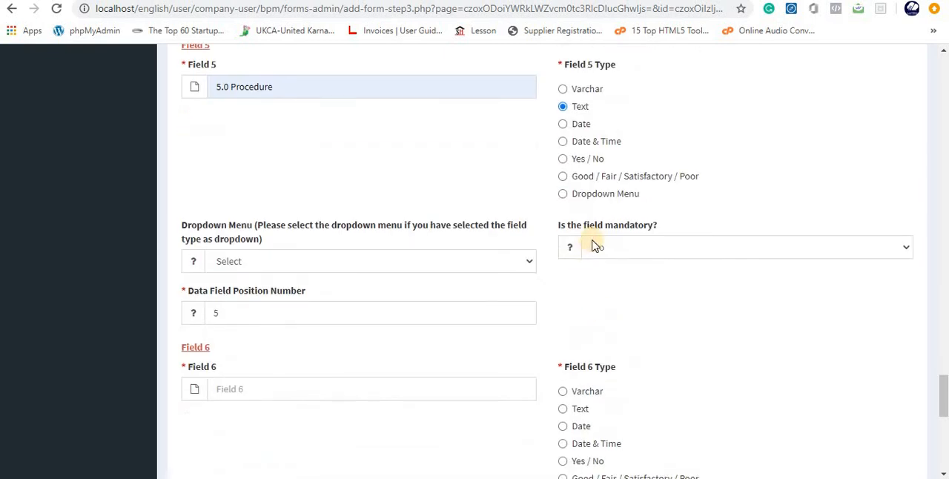
left_click(595, 246)
left_click(602, 281)
- Define field 6 of the SOP Details section as "6.0 Reporting" with type Text and make it mandatory
scroll(606, 343, "down", 2)
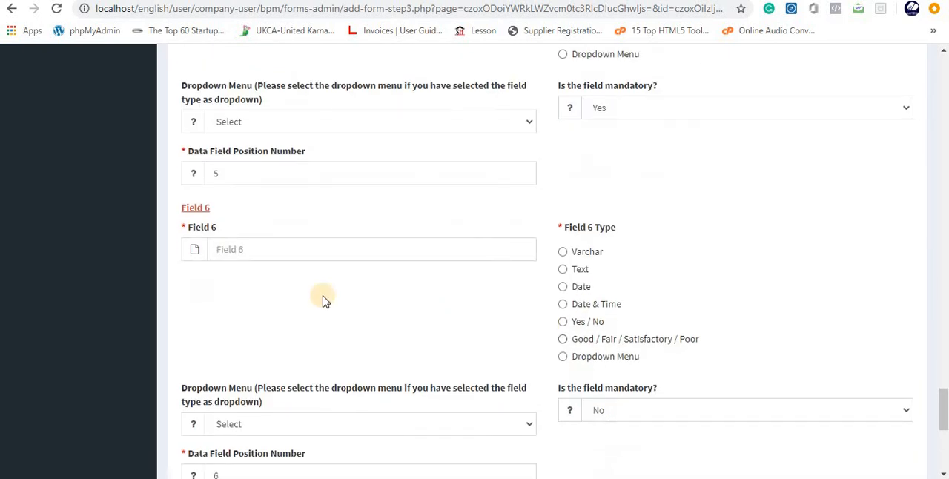
left_click(239, 252)
left_click(438, 327)
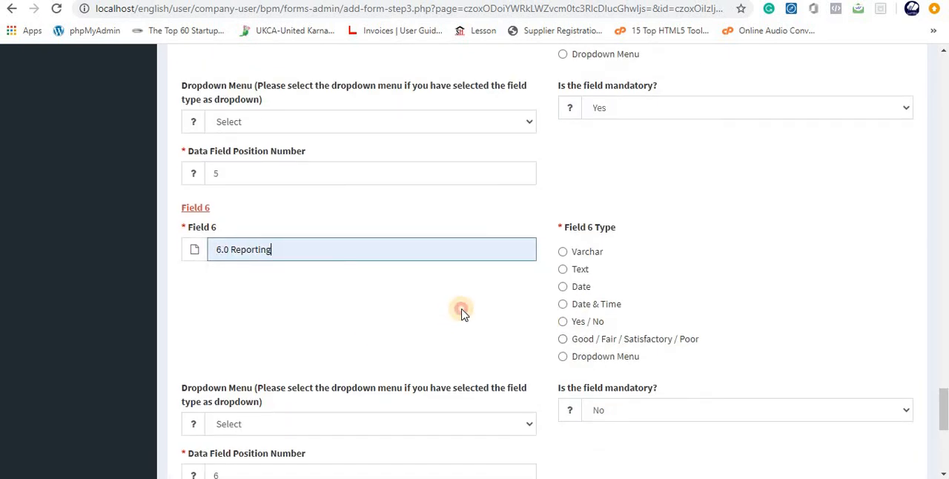
left_click(562, 272)
scroll(659, 398, "down", 3)
left_click(602, 202)
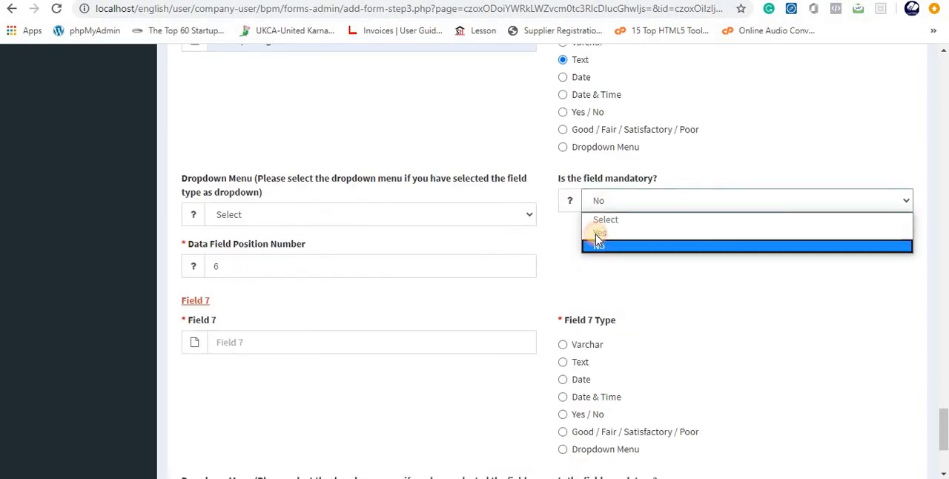
left_click(598, 242)
left_click(605, 277)
- Define field 7 of the SOP Details section as "7.0 Abbreviations", a mandatory Text field, and submit the custom form
scroll(275, 373, "down", 1)
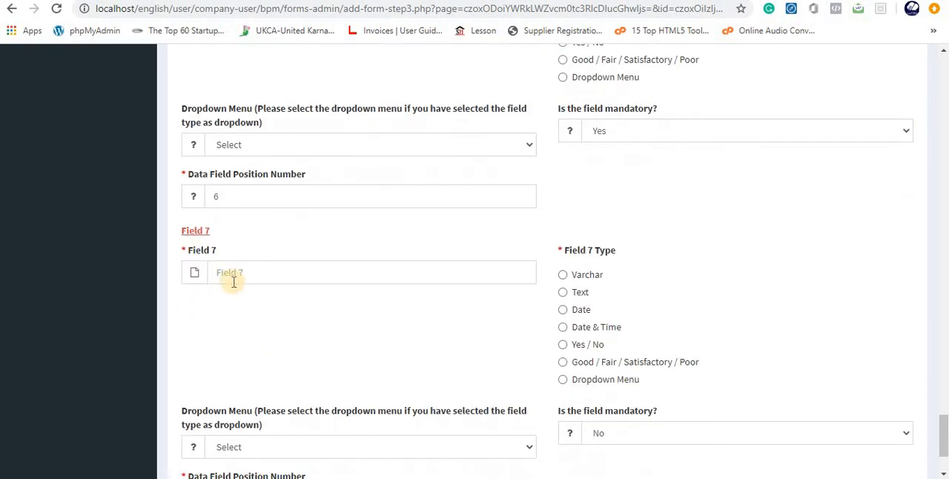
left_click(222, 272)
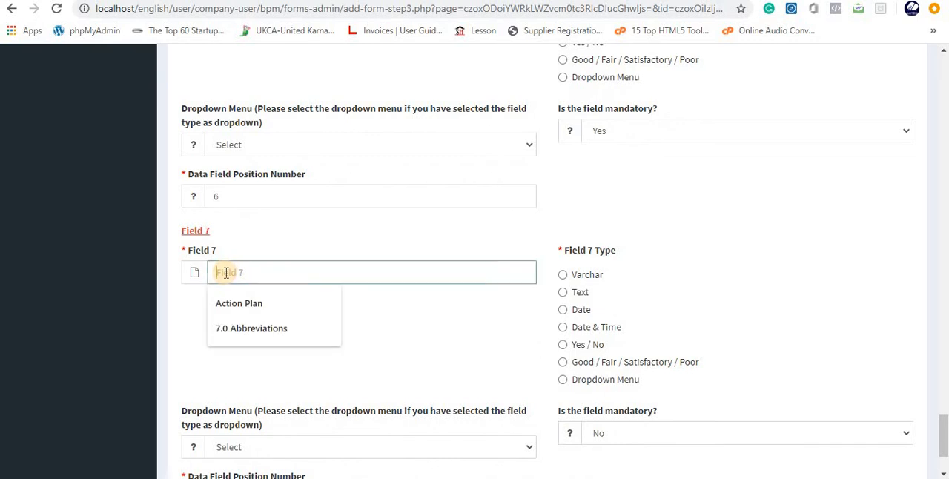
left_click(270, 327)
scroll(582, 356, "down", 1)
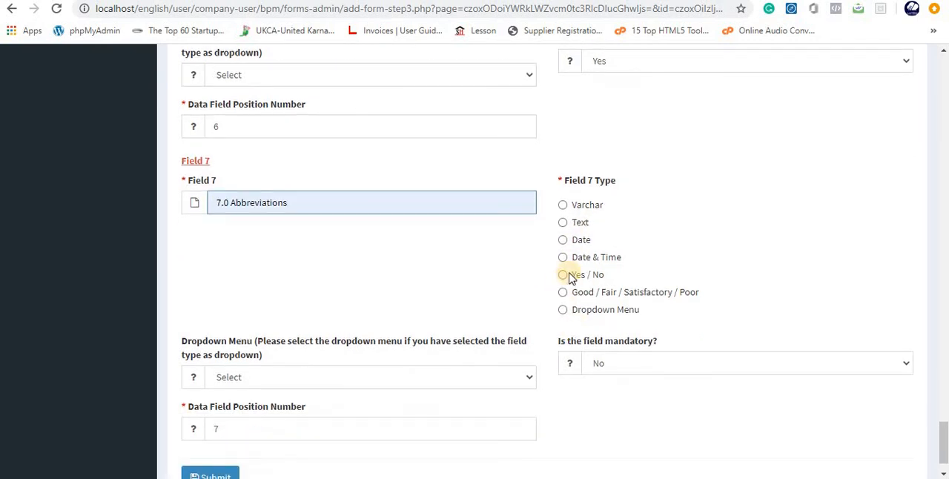
left_click(563, 223)
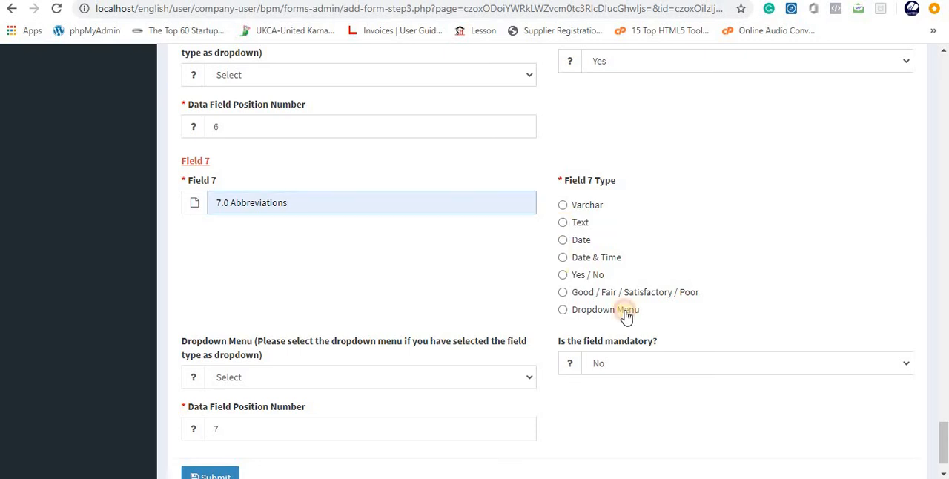
scroll(674, 309, "down", 1)
left_click(617, 317)
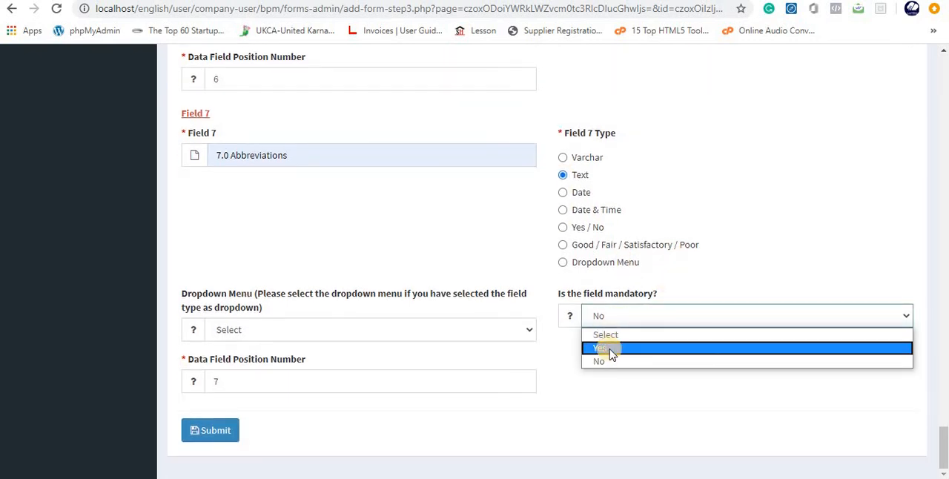
left_click(607, 349)
left_click(205, 436)
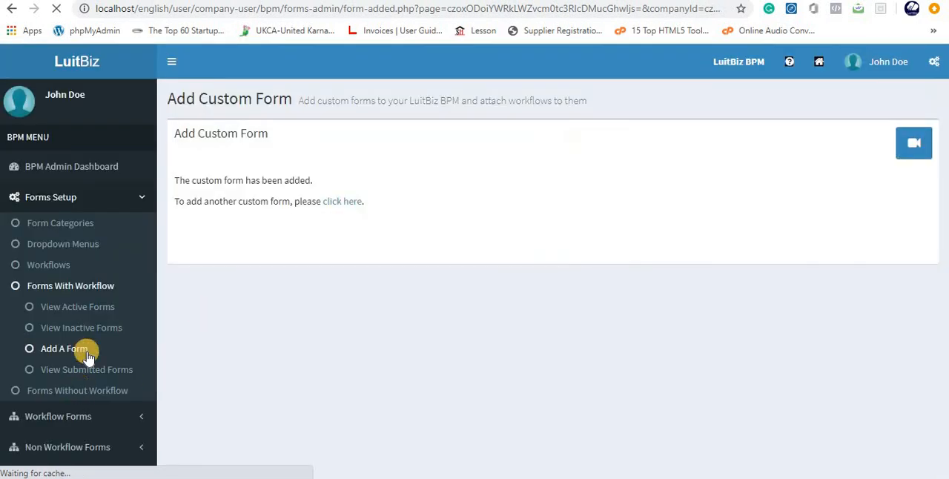
- Open the SOP FOR EQUIPMENT QUALIFICATION form from the active forms with workflow and review its Header section
left_click(77, 306)
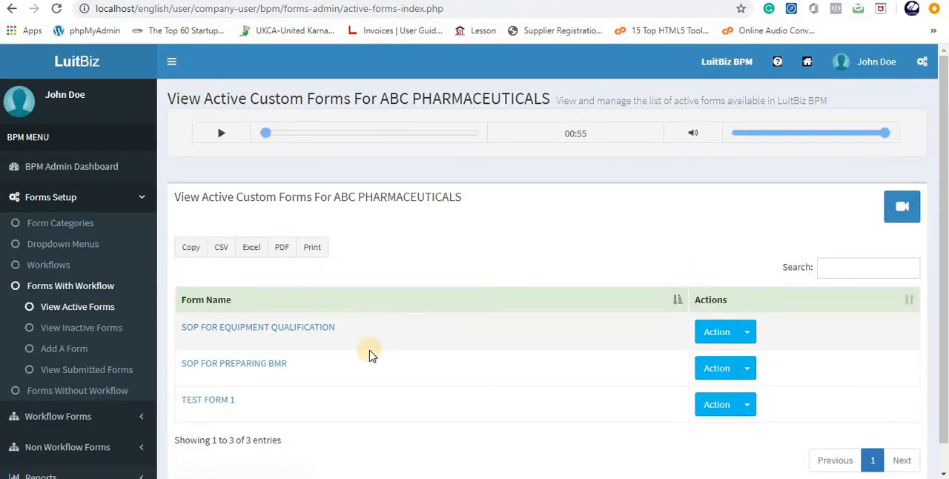
left_click(312, 338)
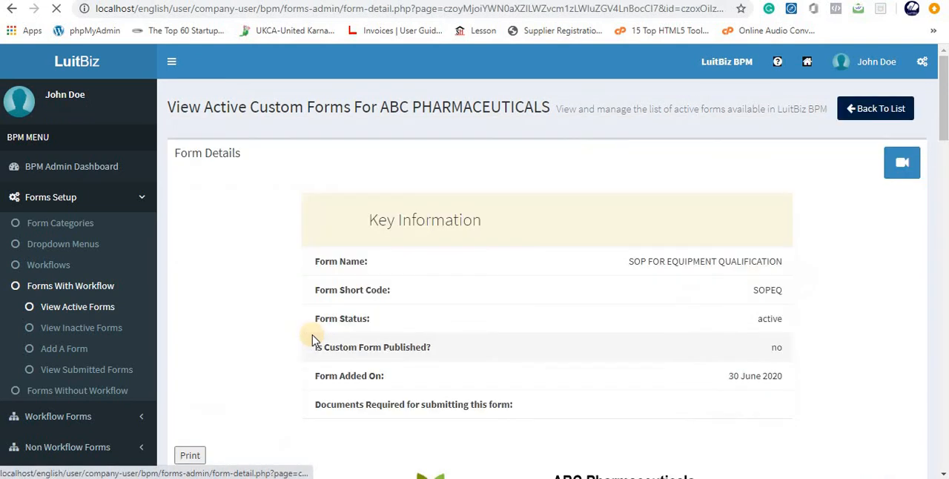
scroll(451, 331, "down", 5)
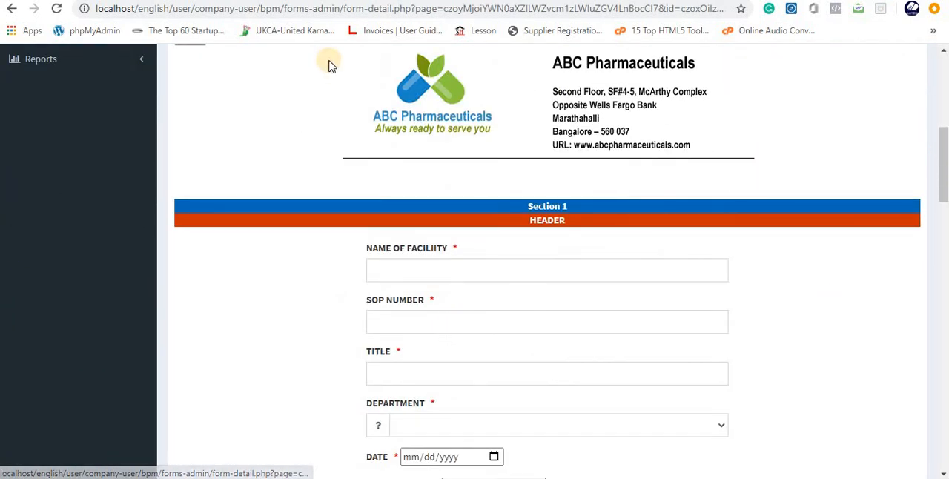
scroll(477, 168, "down", 3)
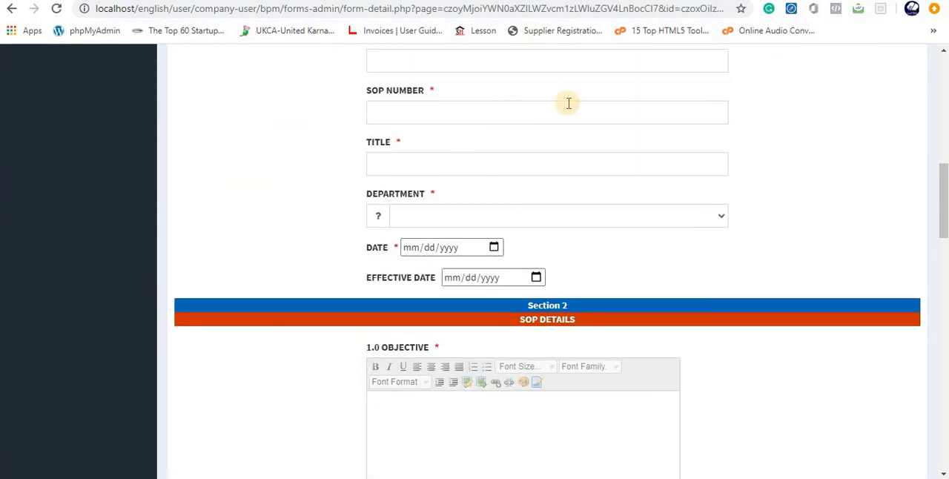
scroll(641, 244, "up", 2)
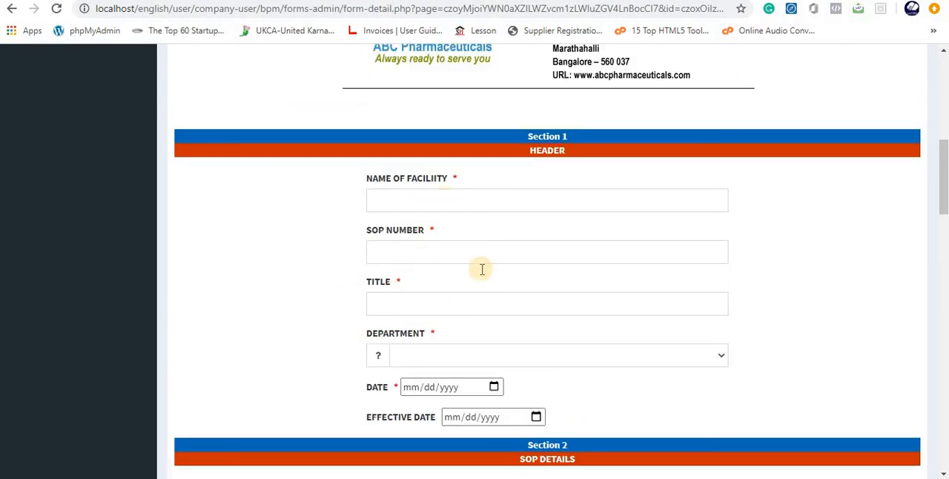
scroll(588, 314, "down", 2)
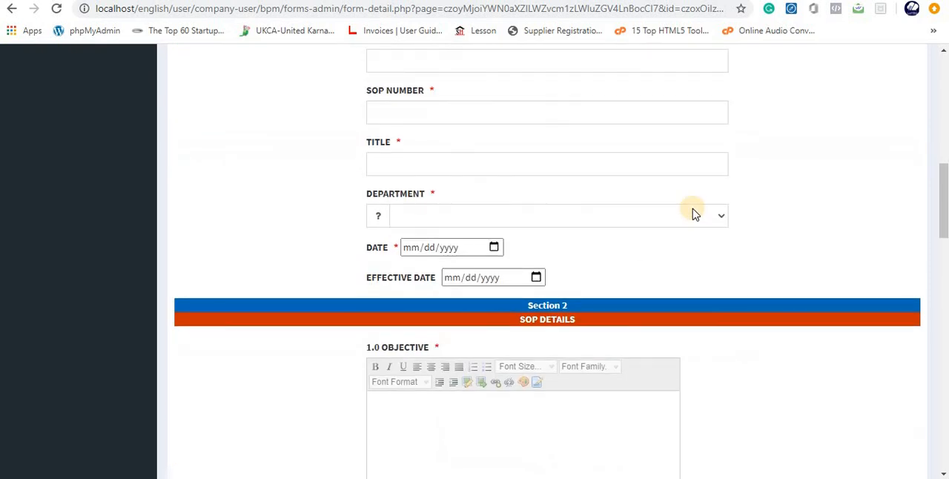
- Check the options offered for Department and look through the Objective and Scope fields of the SOP Details section
left_click(718, 218)
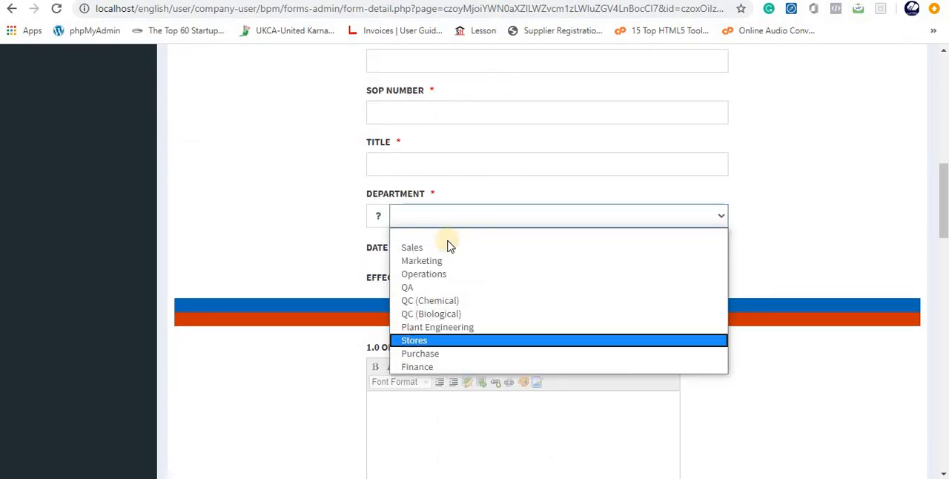
left_click(767, 224)
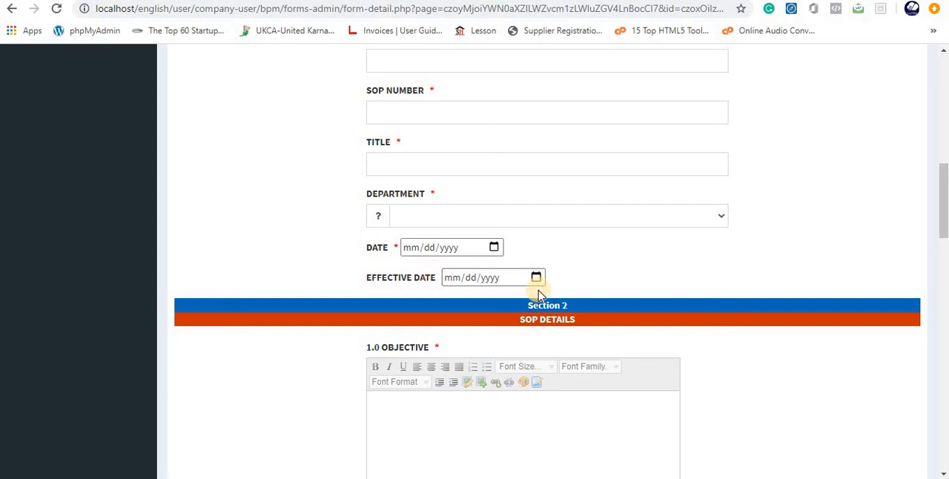
scroll(618, 289, "down", 3)
scroll(521, 263, "down", 1)
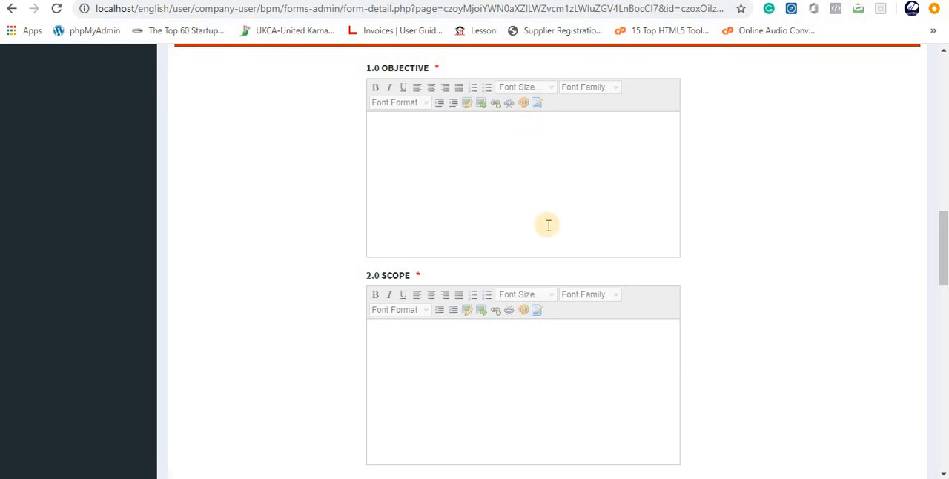
- Look through the remaining SOP Details fields down to 7.0 Abbreviations and return to the active forms list
scroll(568, 280, "down", 5)
scroll(502, 239, "down", 8)
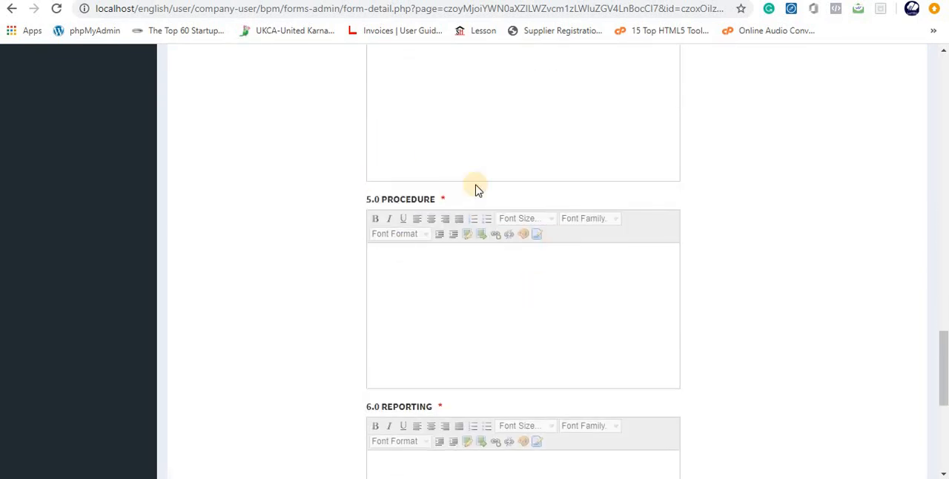
scroll(565, 303, "up", 15)
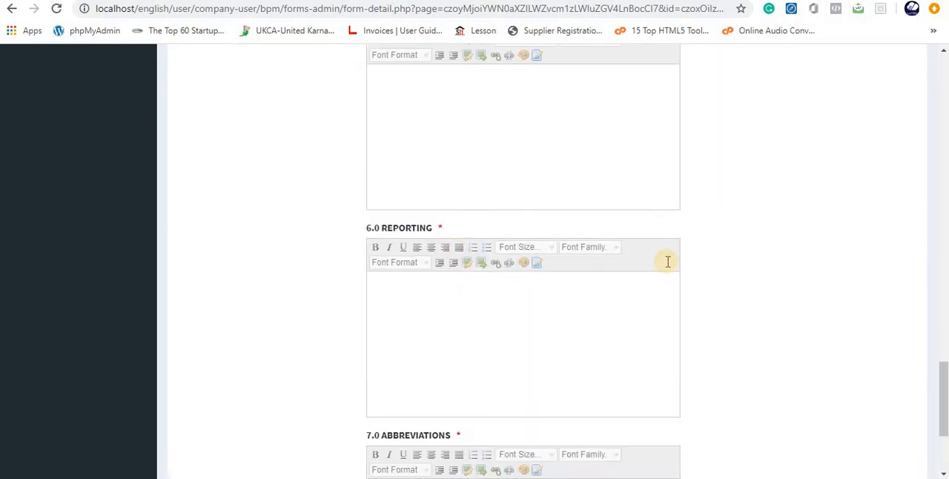
scroll(626, 222, "up", 7)
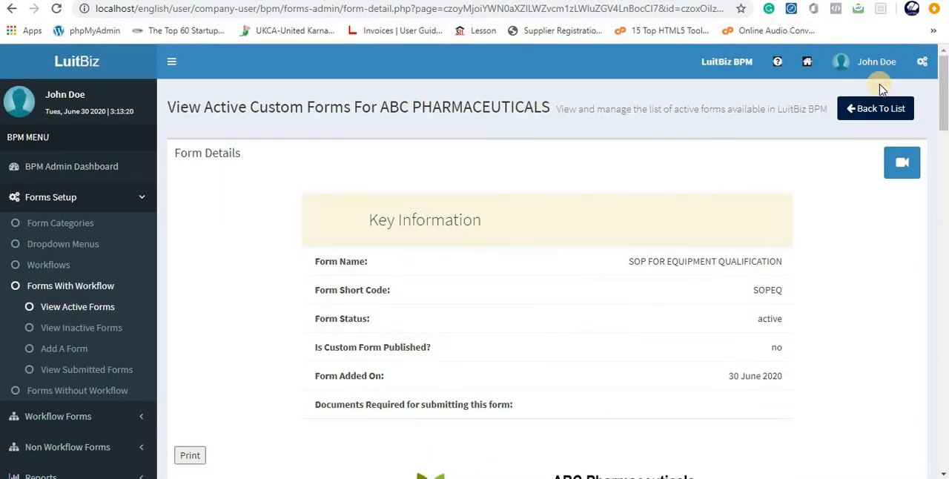
left_click(862, 108)
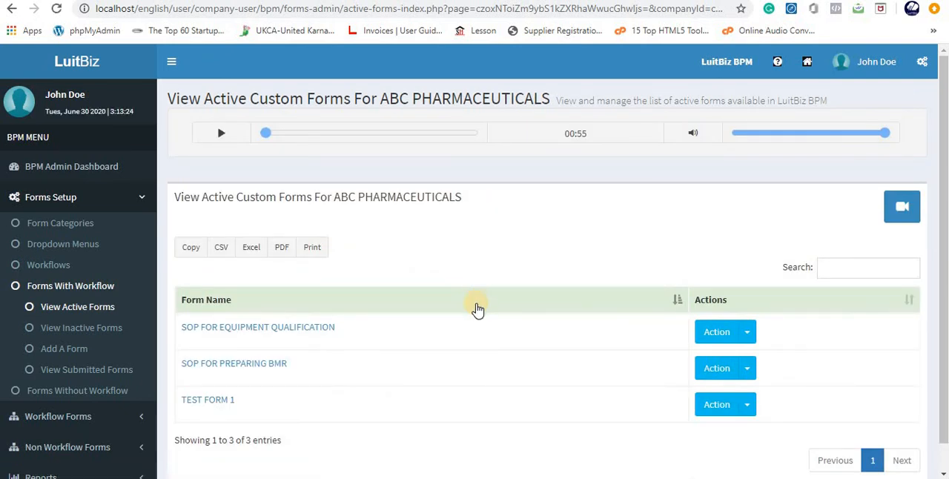
- Publish the SOP FOR EQUIPMENT QUALIFICATION form with the workflow SOP APPROVAL FOR EQUIPMENT QUALIFICATION attached
left_click(750, 334)
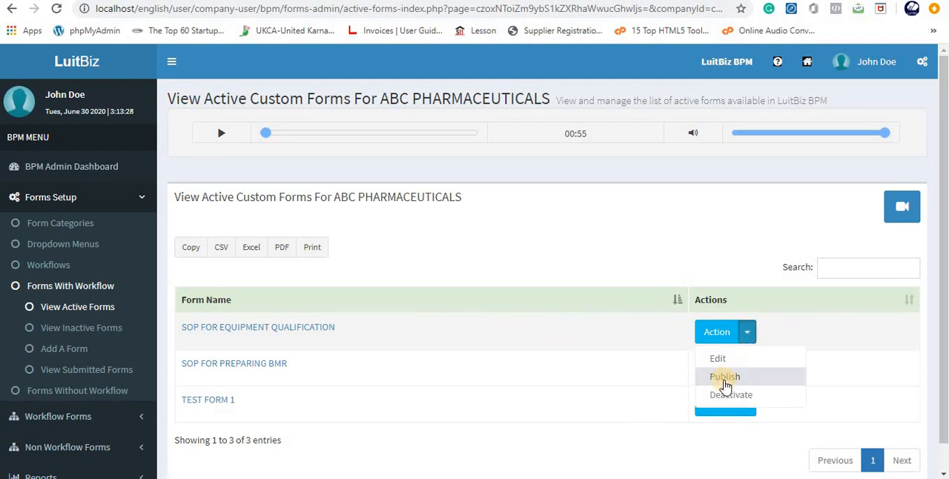
left_click(724, 378)
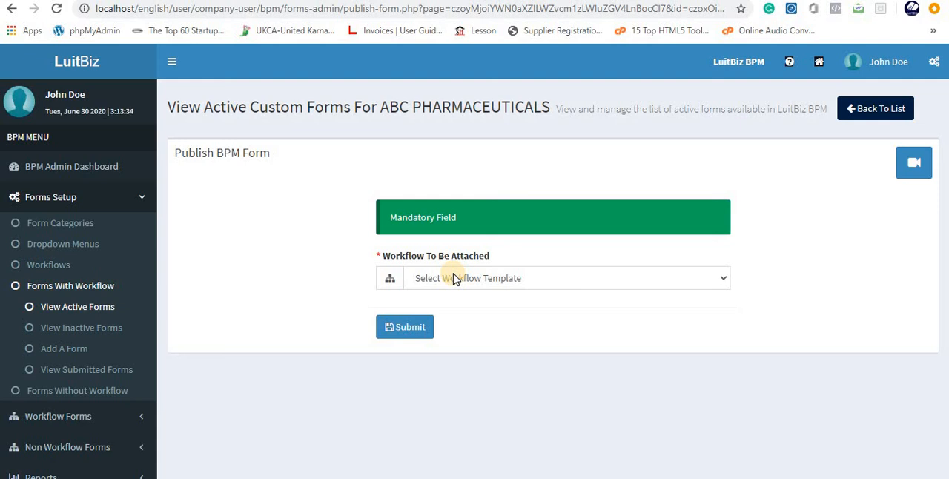
left_click(455, 278)
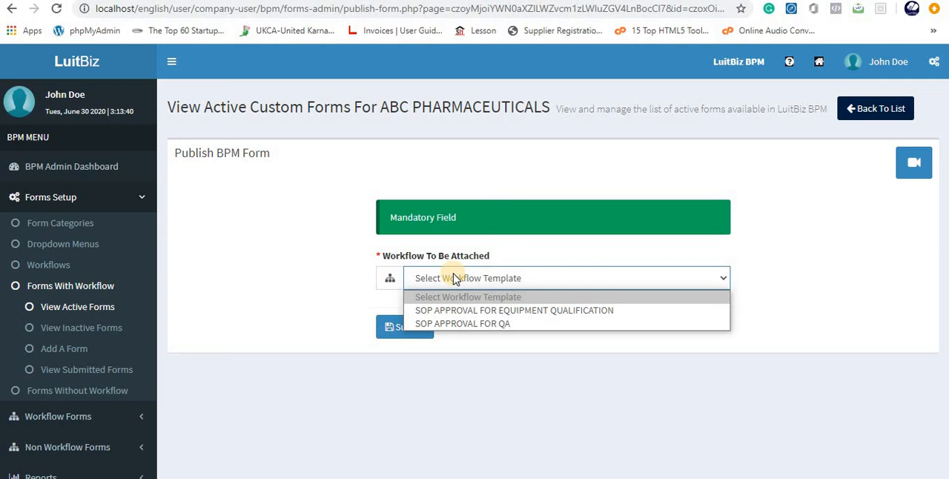
left_click(448, 315)
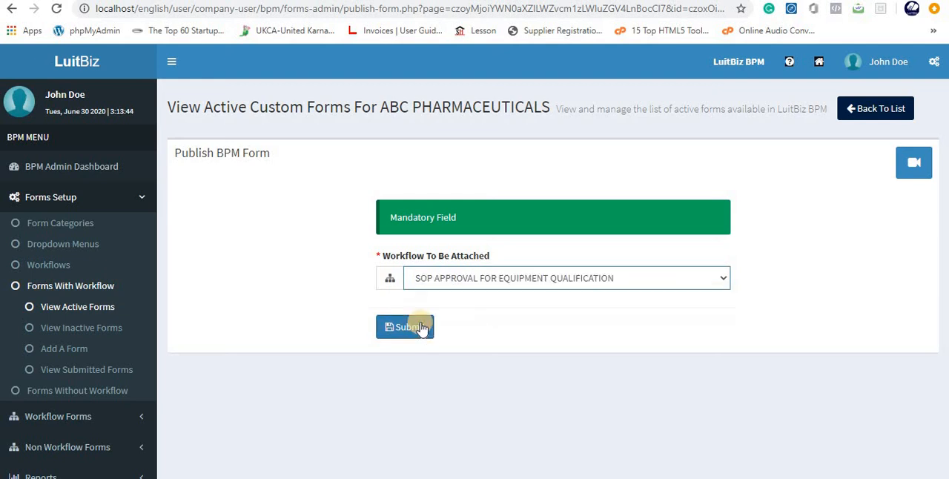
left_click(413, 326)
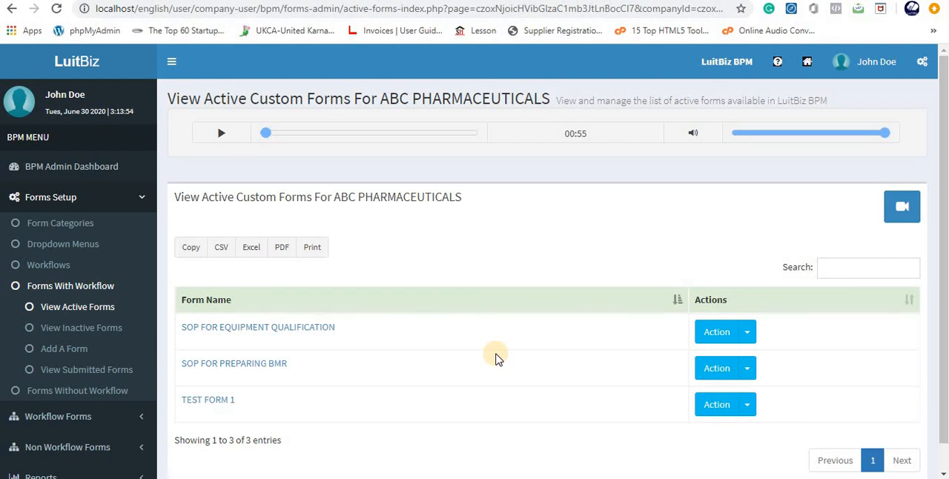
- Log out of the administrator account and go back to the sign-in page
left_click(871, 61)
left_click(867, 271)
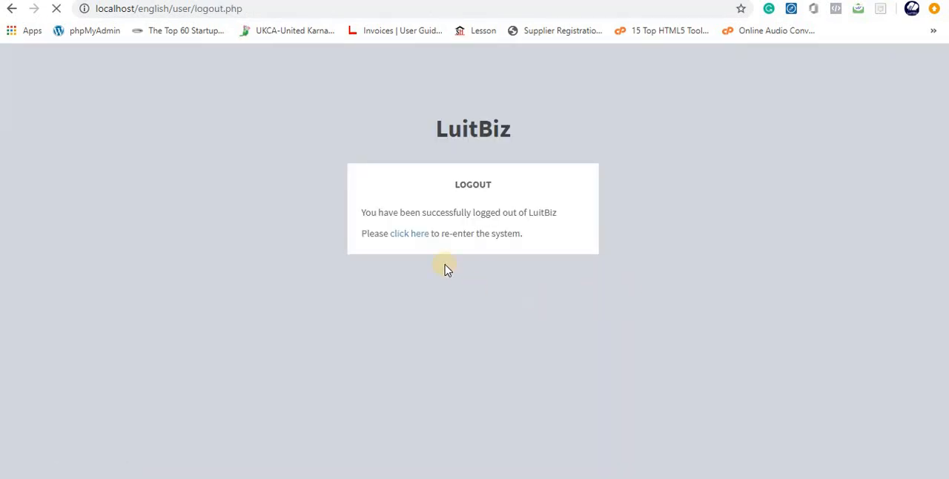
left_click(418, 238)
- Sign in as the form submitter with that account's e-mail address and password
left_click(425, 225)
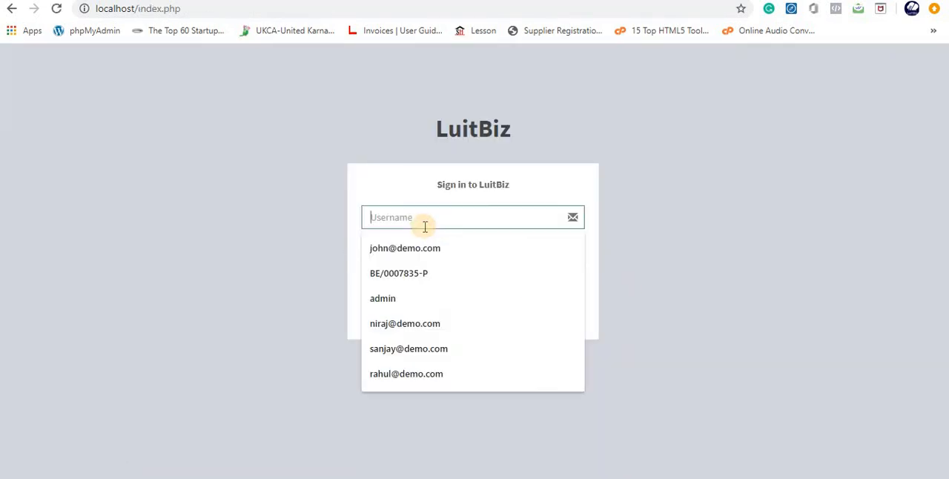
type("trevor@demo.com")
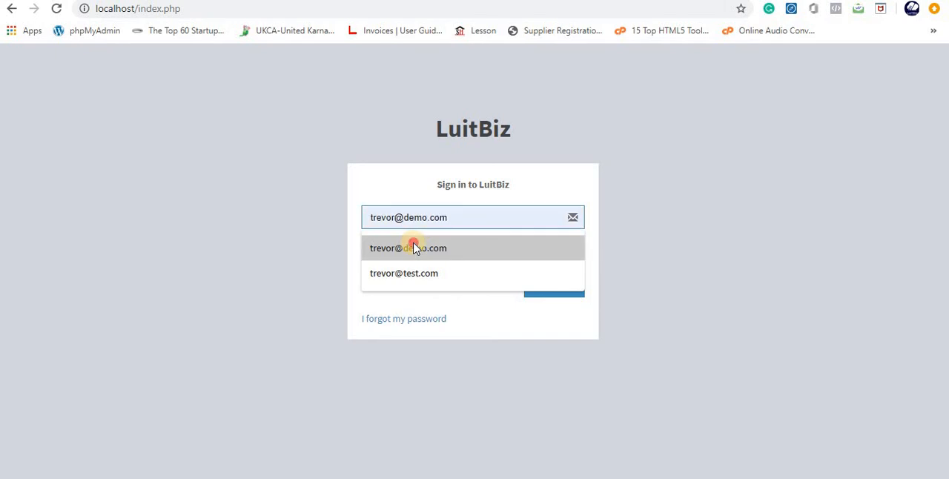
left_click(412, 246)
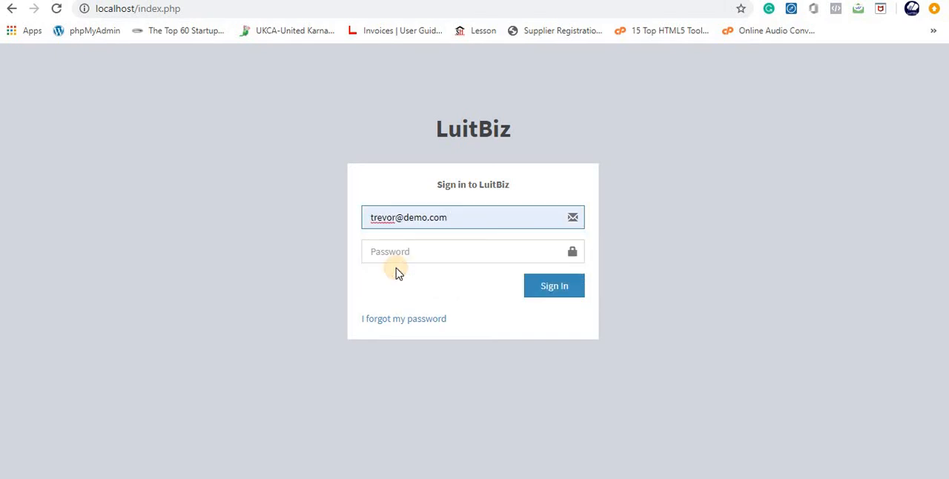
left_click(395, 254)
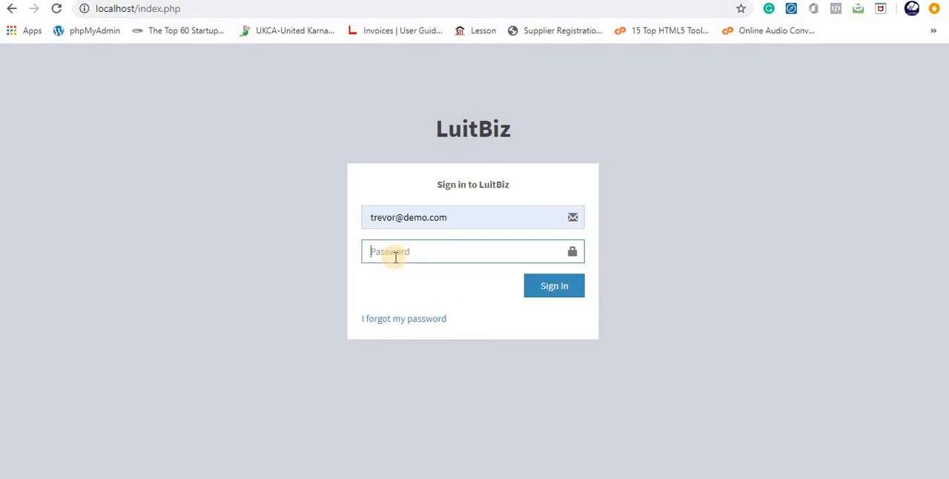
type("••••••••")
left_click(556, 296)
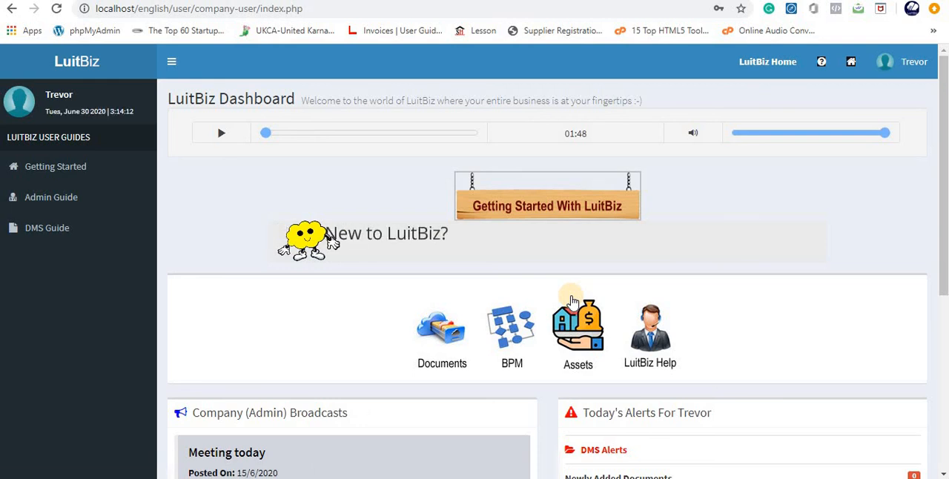
- Open SOP FOR EQUIPMENT QUALIFICATION for submission from the available workflow forms in BPM
left_click(508, 334)
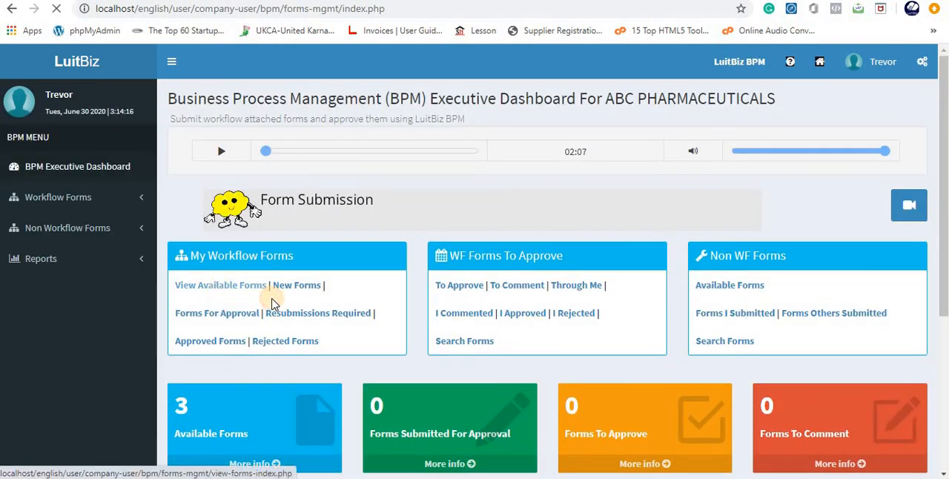
left_click(261, 287)
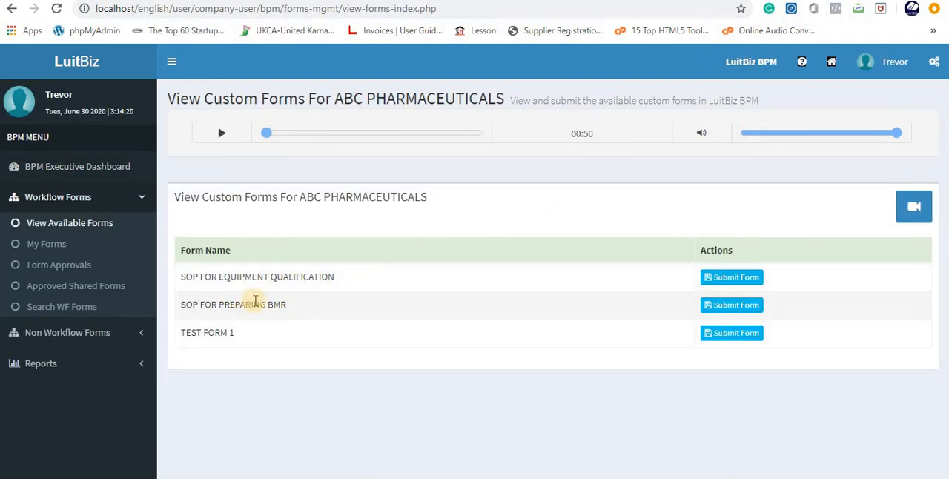
left_click(718, 280)
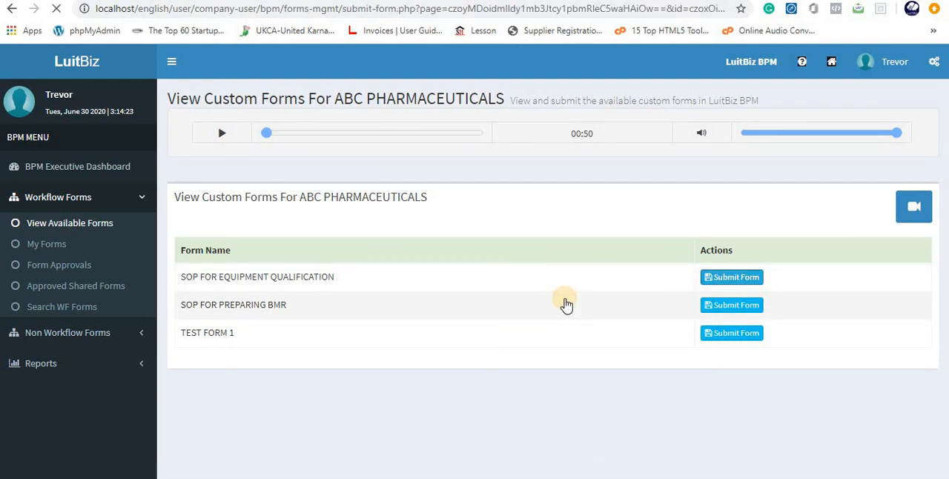
- Review the blank form's Header and SOP Details fields and the approval steps in its Workflow Details
scroll(566, 304, "down", 7)
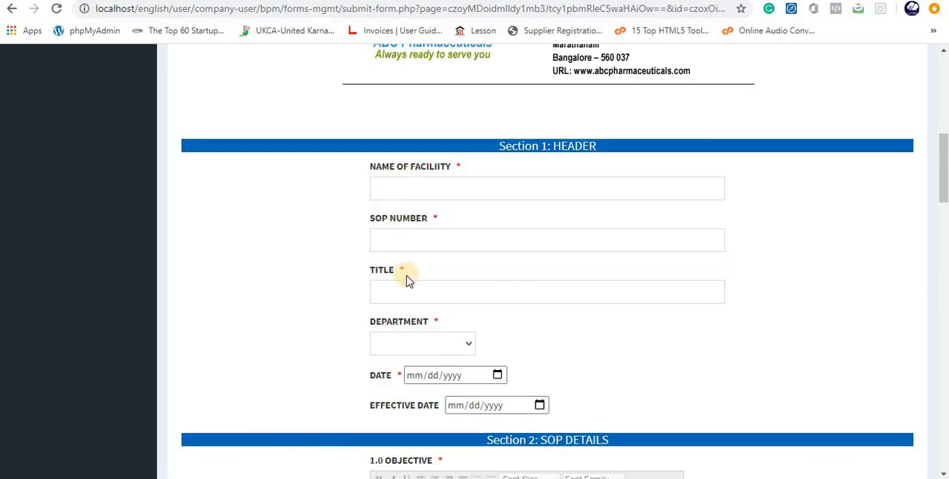
scroll(568, 287, "down", 3)
scroll(561, 304, "down", 3)
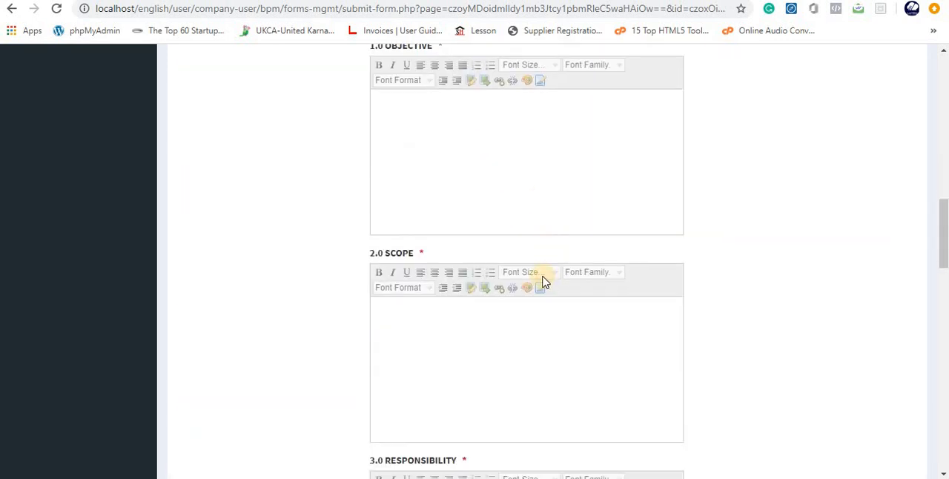
scroll(542, 277, "up", 5)
scroll(574, 433, "down", 10)
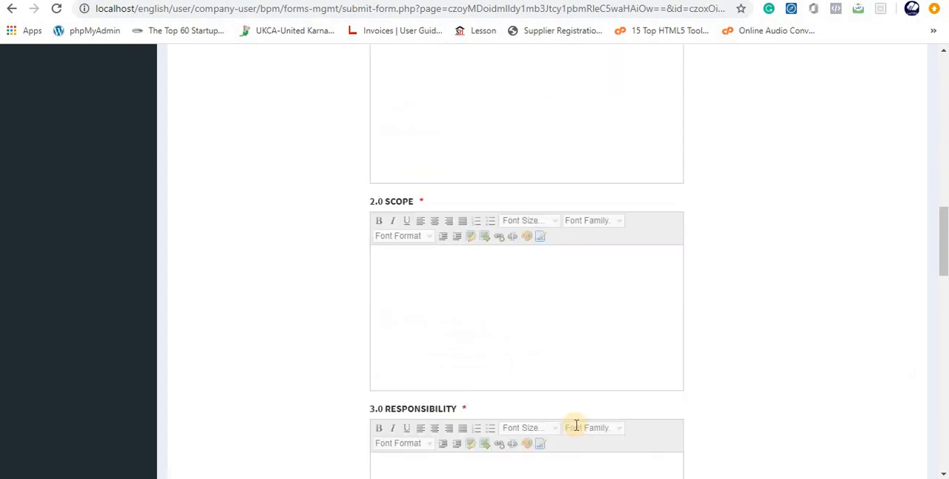
scroll(575, 425, "down", 8)
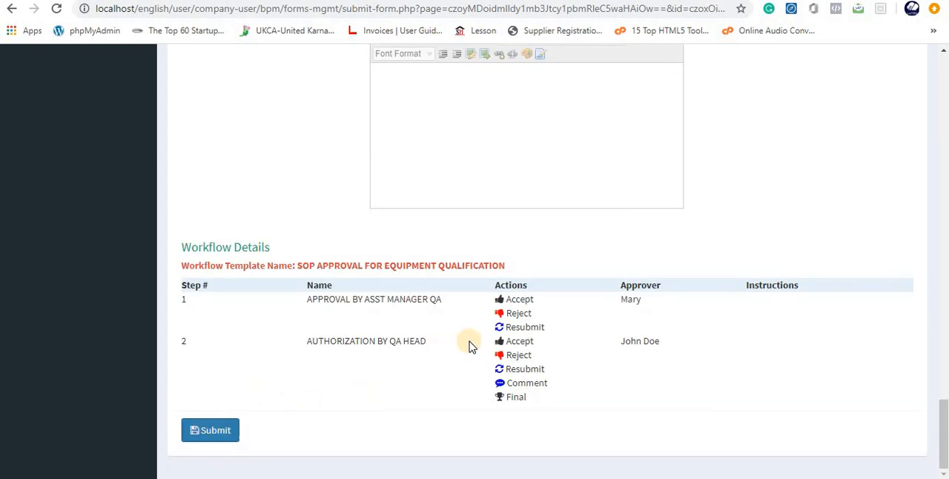
scroll(470, 343, "up", 3)
scroll(473, 344, "up", 6)
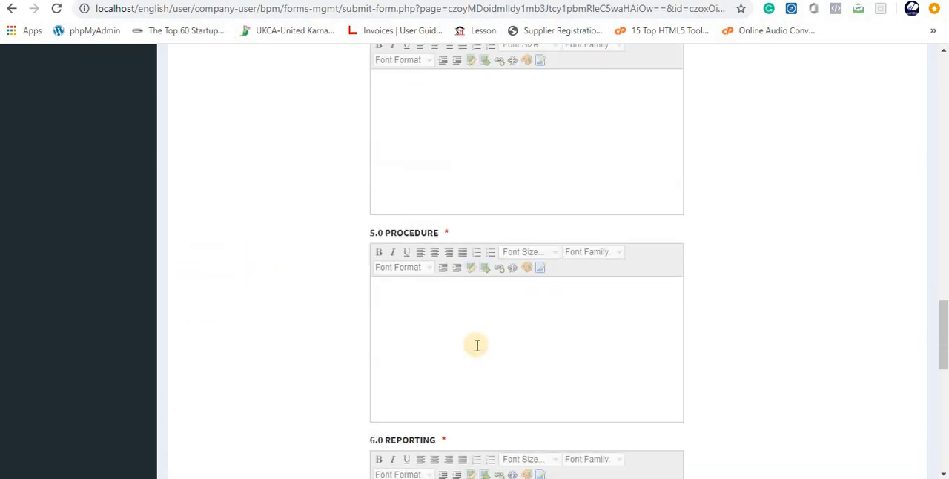
scroll(477, 345, "up", 15)
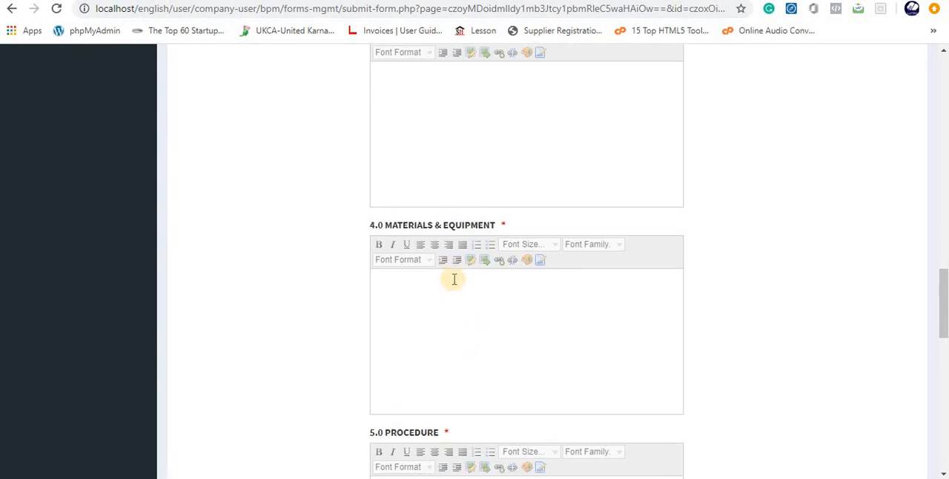
scroll(454, 279, "up", 5)
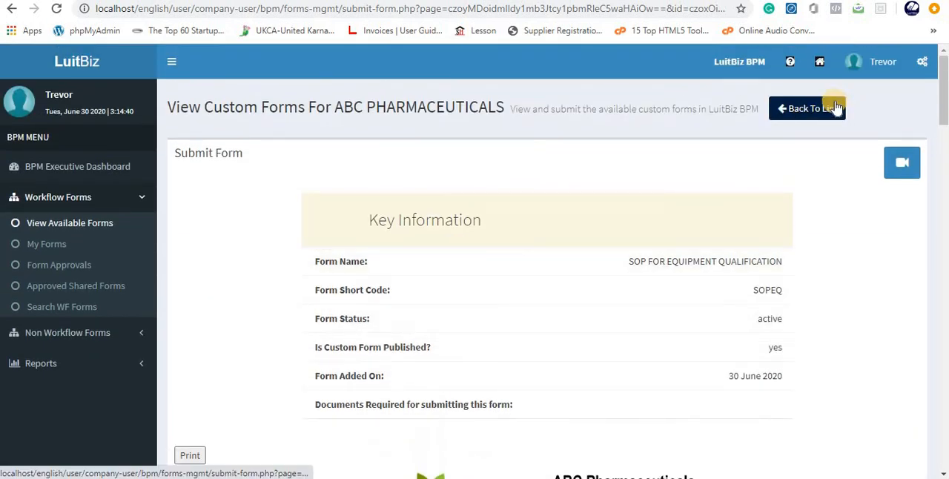
- Leave the blank form and open the submitted SOP FOR PREPARING BMR form from the newly added forms
left_click(808, 110)
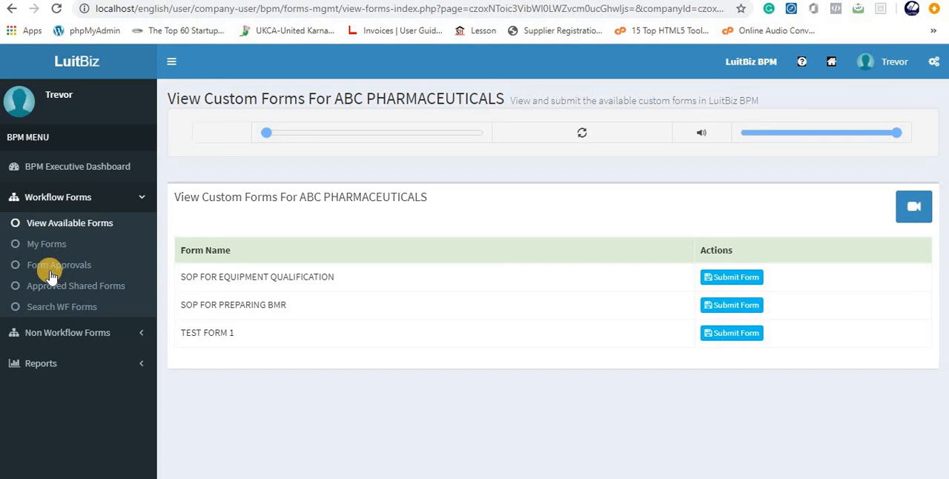
left_click(46, 244)
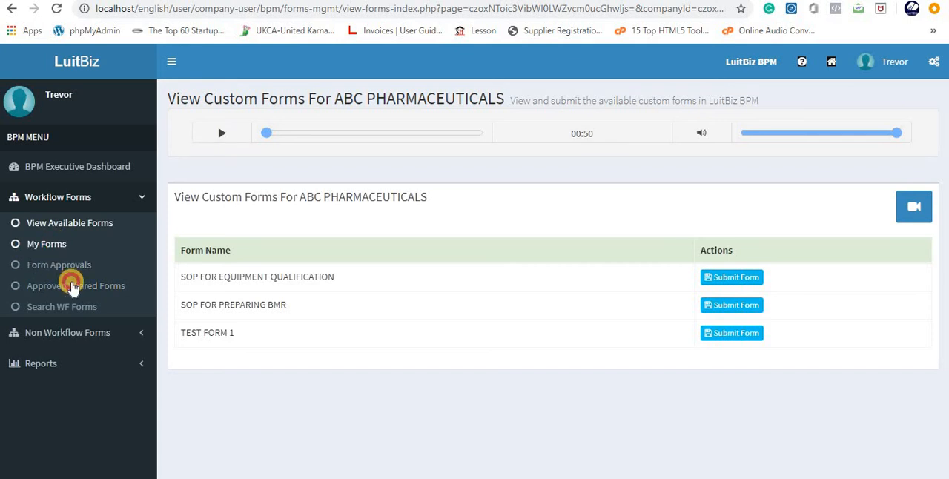
left_click(81, 267)
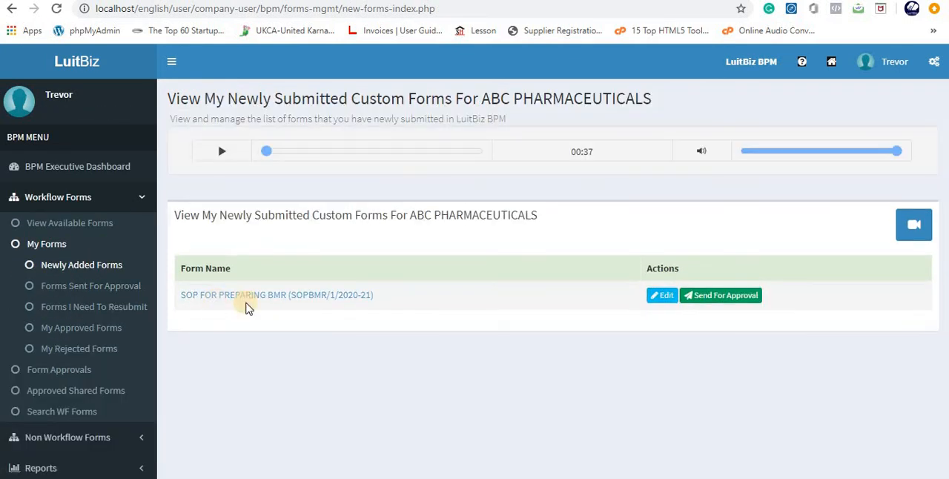
left_click(265, 298)
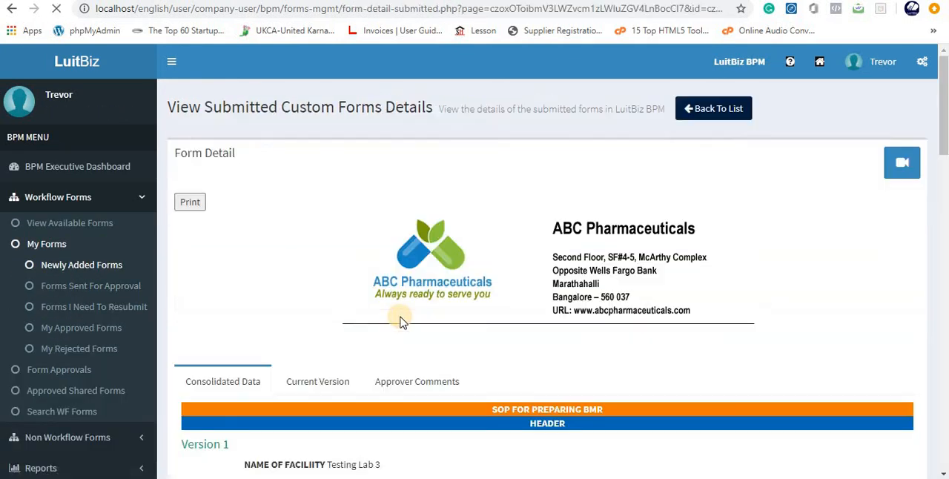
- Read through the submitted form's Header and SOP Details content, from Objective to Abbreviations
scroll(395, 318, "down", 5)
scroll(384, 226, "down", 1)
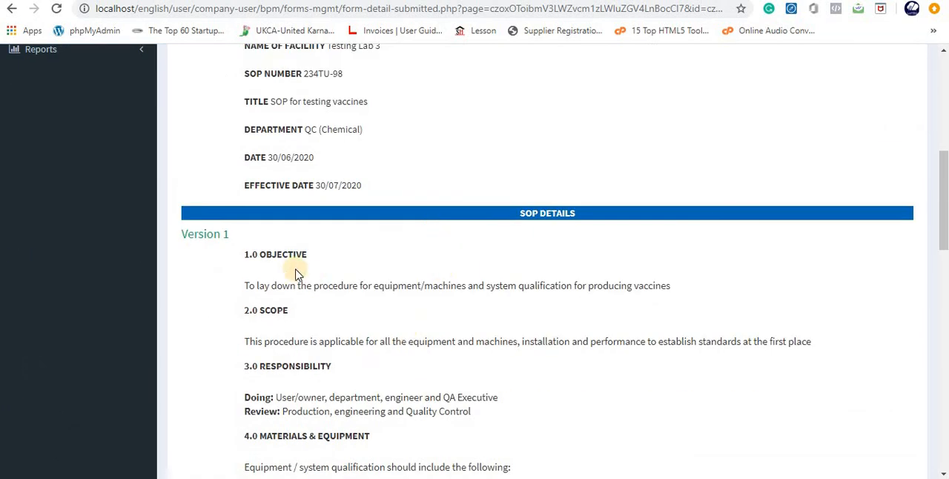
scroll(274, 317, "down", 1)
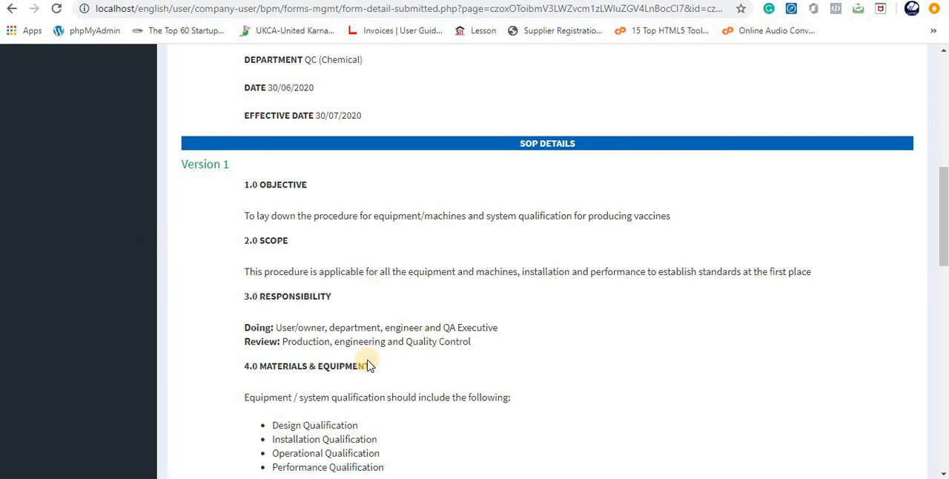
scroll(364, 364, "down", 1)
scroll(291, 335, "down", 2)
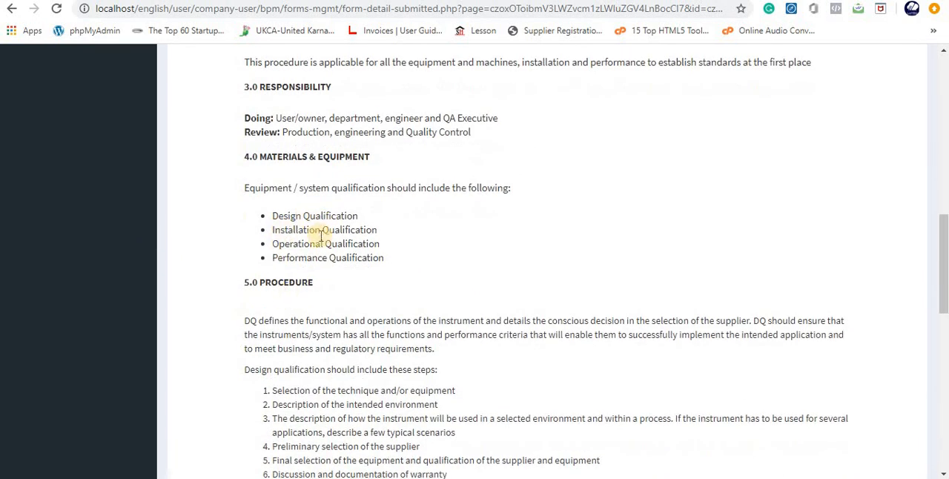
scroll(271, 307, "down", 2)
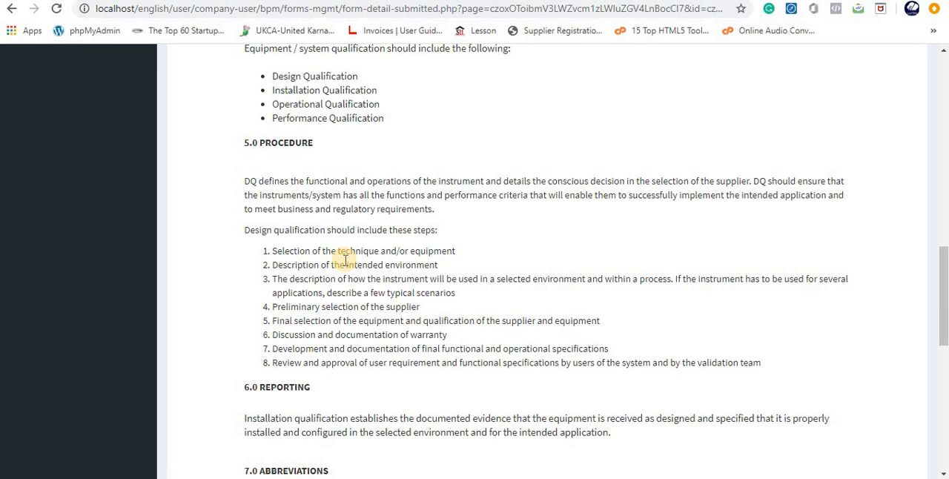
scroll(427, 284, "down", 4)
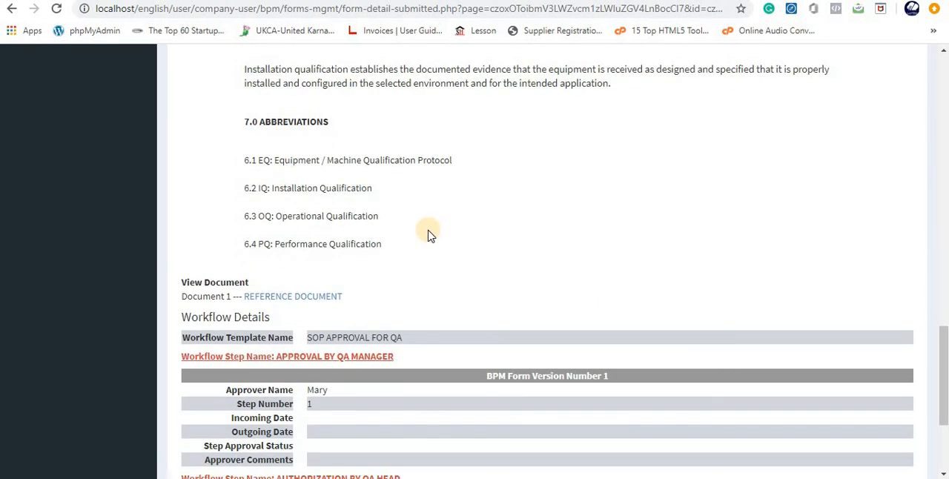
- Examine the submitted form's reference document entry and Workflow Details, and return to the newly added forms list
scroll(430, 234, "up", 3)
scroll(428, 232, "up", 5)
scroll(427, 237, "down", 11)
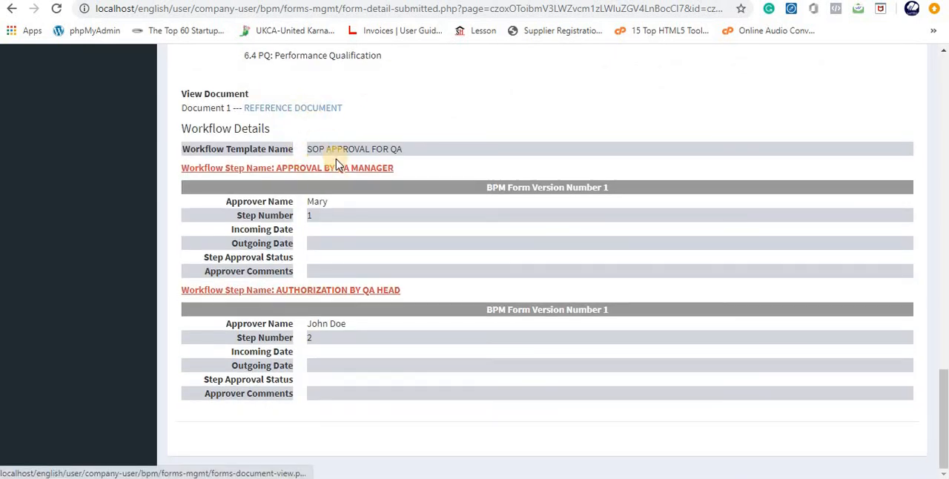
scroll(410, 211, "up", 15)
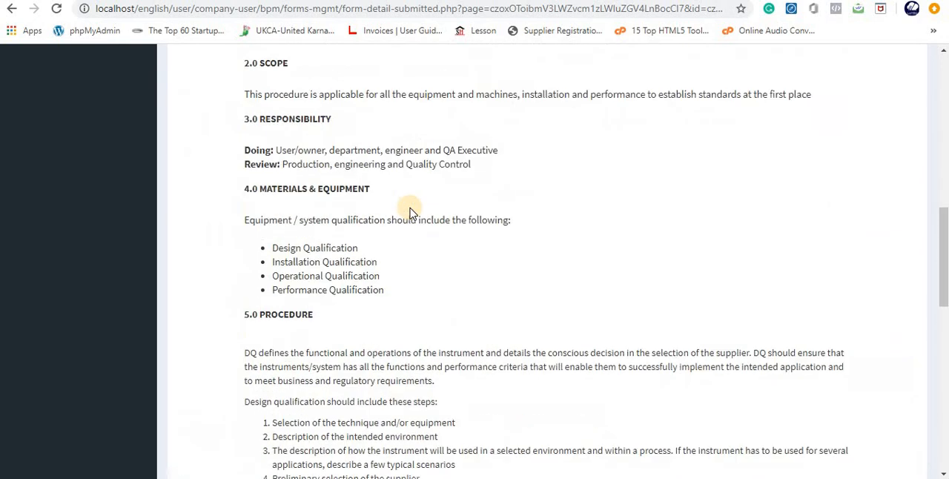
scroll(222, 150, "up", 2)
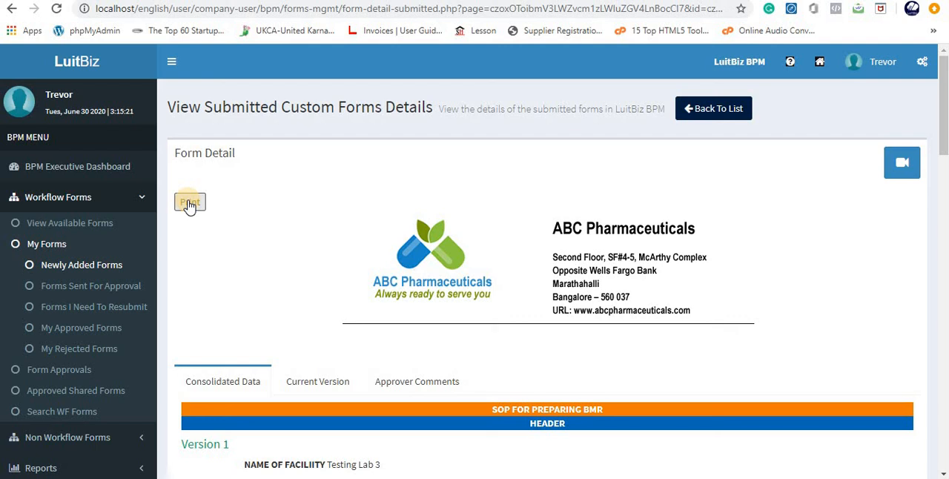
left_click(702, 110)
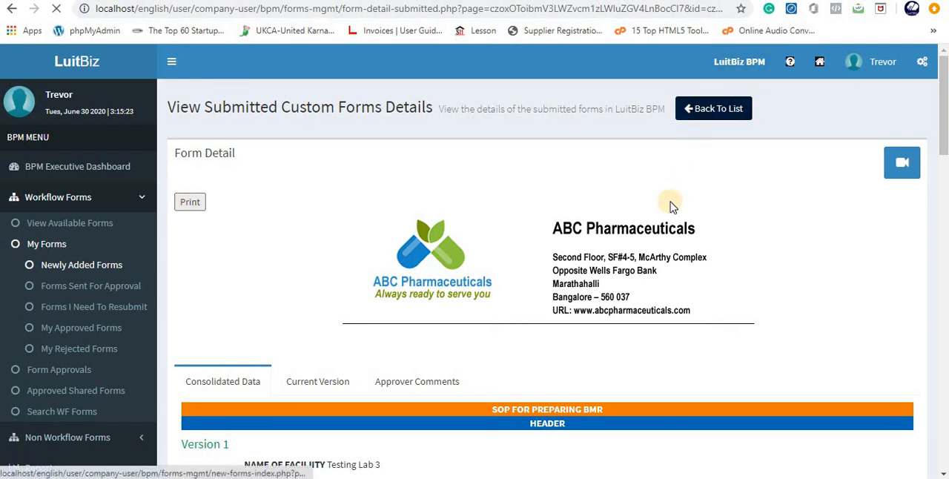